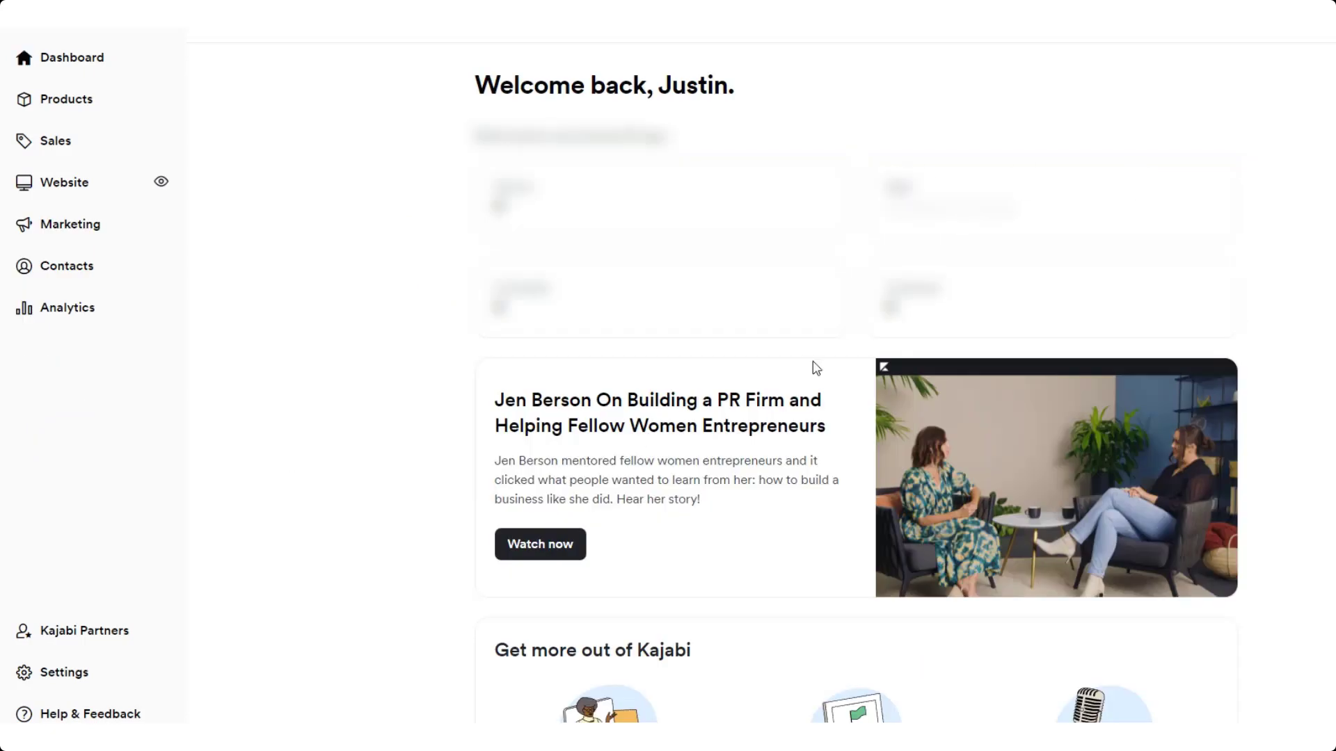
Open the website Design page with the live Prosper theme and preview the site.
{"action": "left_click", "coordinate": [50, 177]}
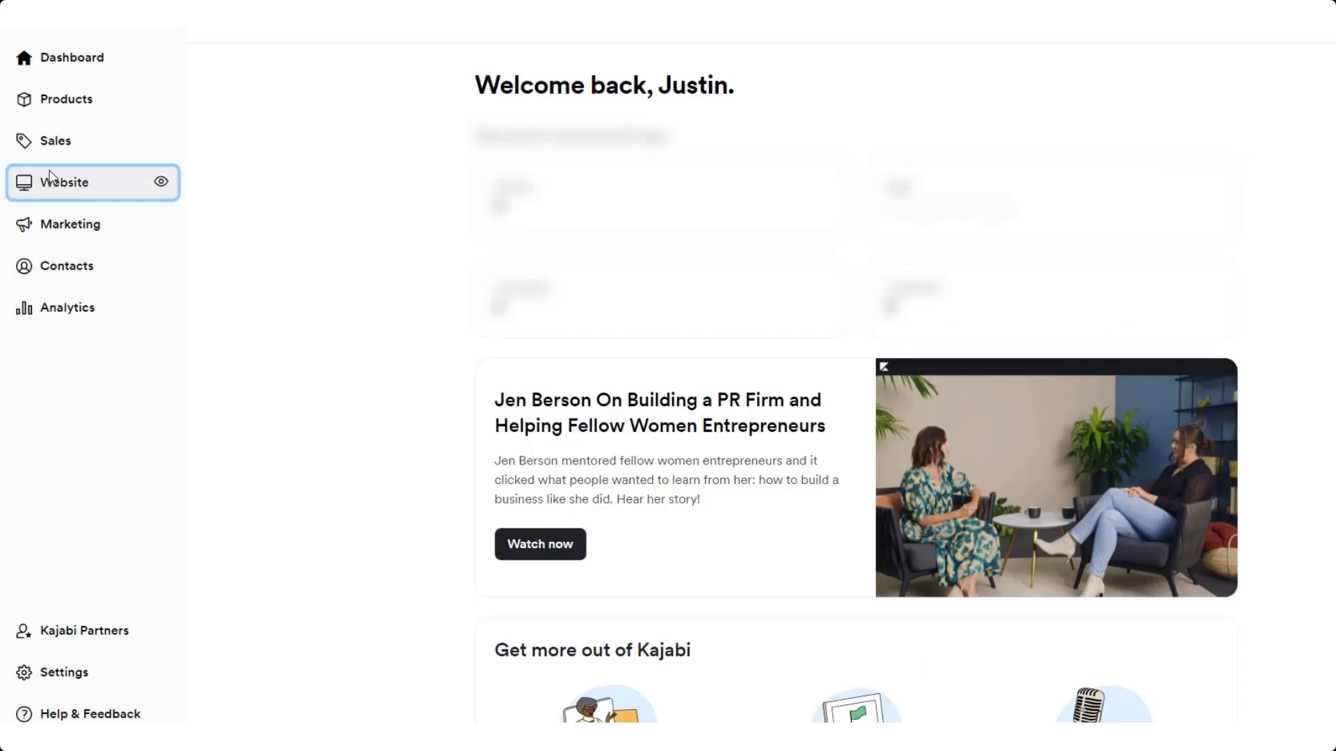
{"action": "left_click", "coordinate": [82, 229]}
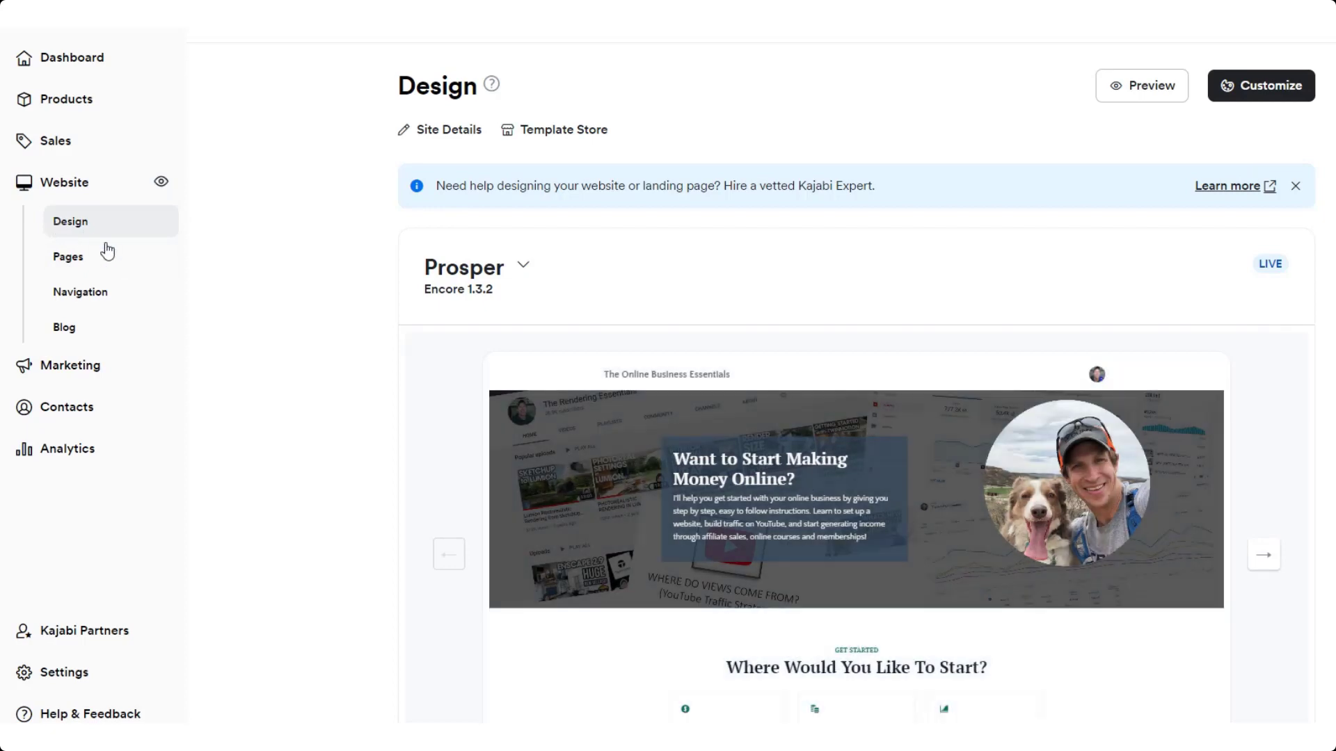
{"action": "mouse_move", "coordinate": [778, 476]}
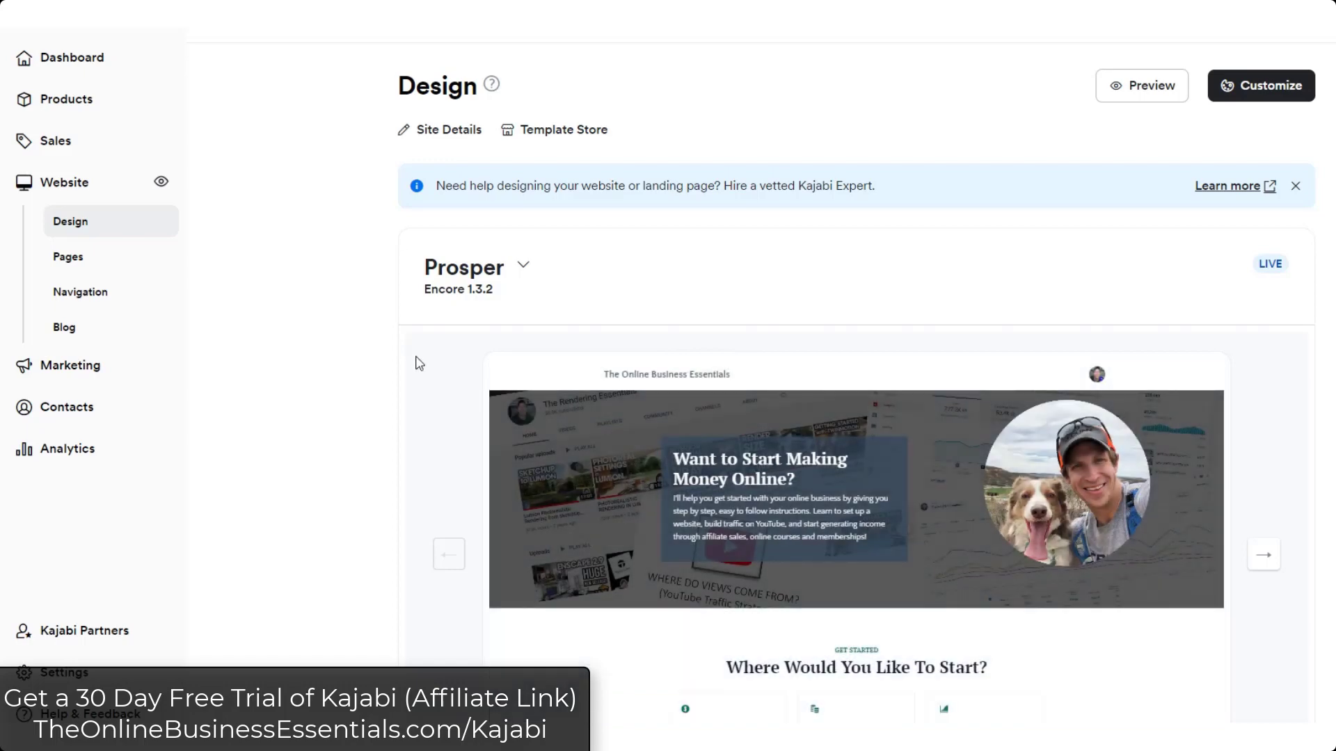
{"action": "left_click", "coordinate": [1139, 92]}
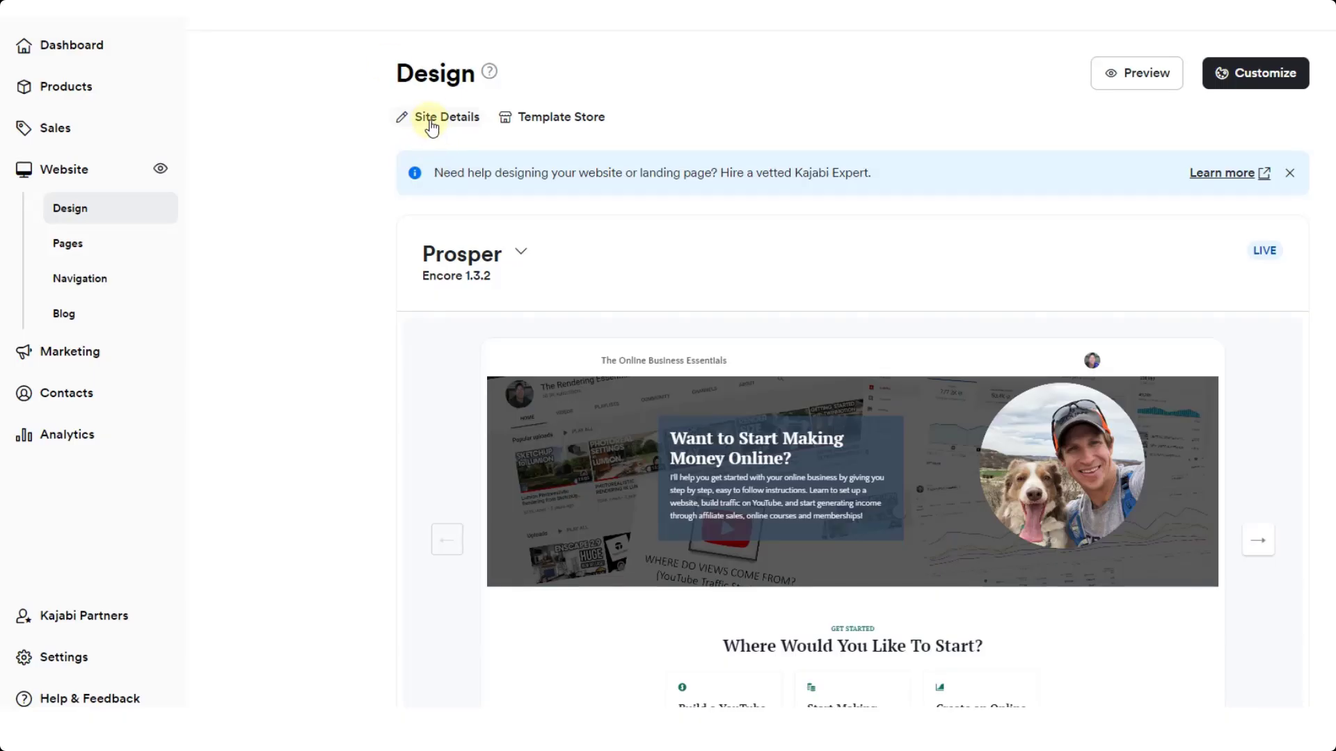
Open Site Details and then Domain Settings to see the connected mykajabi subdomain.
{"action": "left_click", "coordinate": [430, 120]}
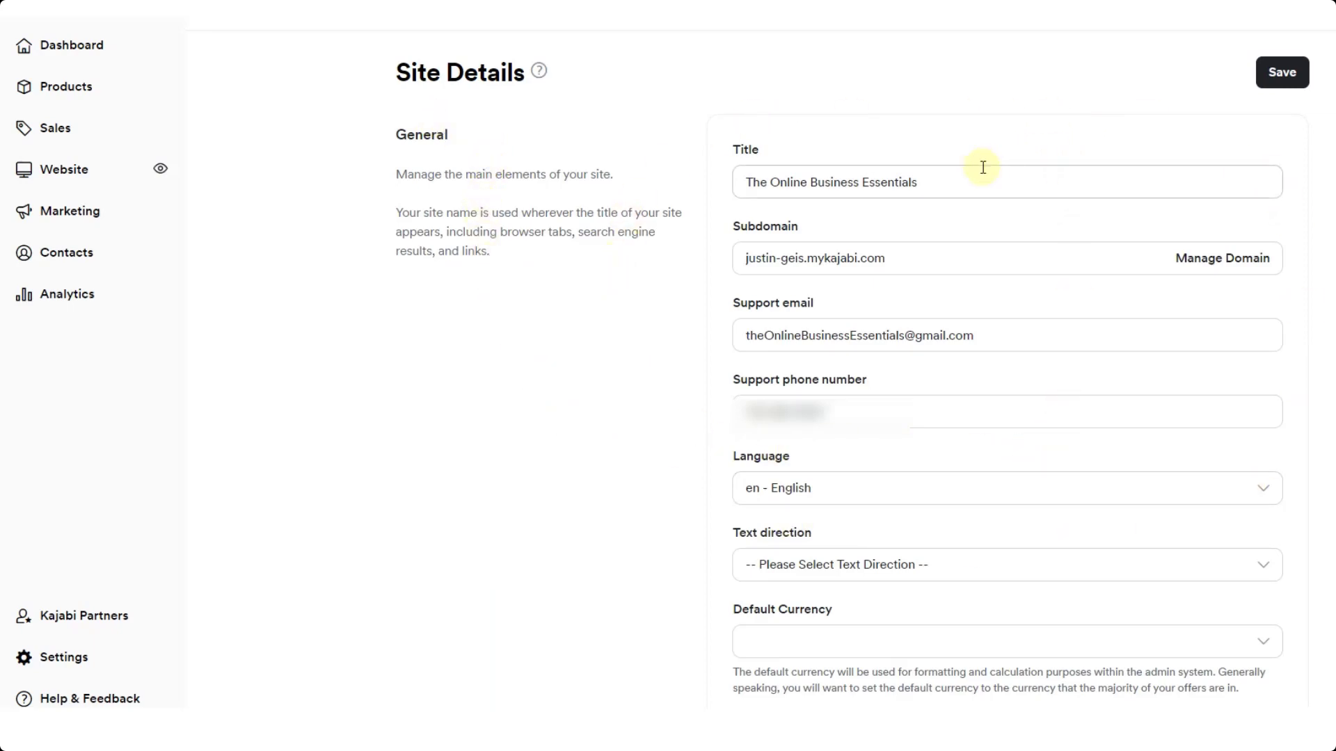
{"action": "left_click", "coordinate": [1212, 262]}
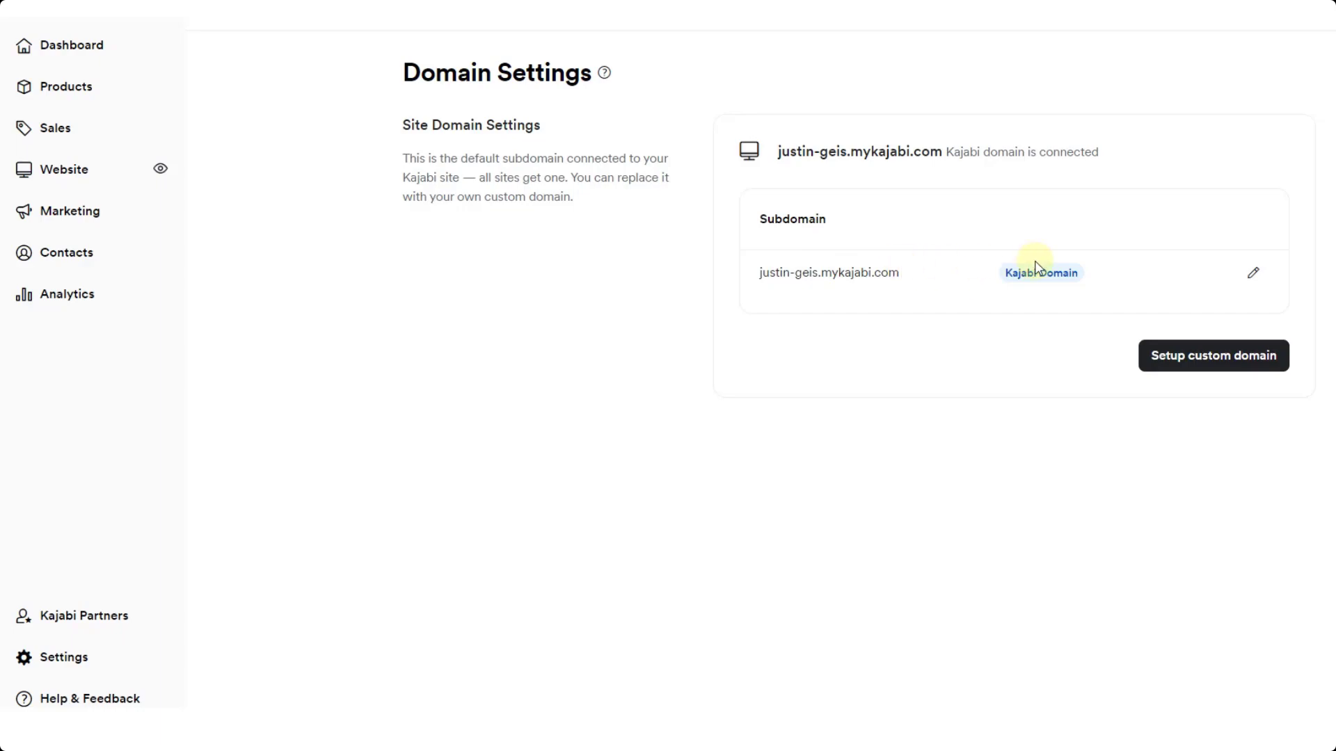
Edit the default subdomain and enter theOnlineBusinessEssentials as the domain name.
{"action": "left_click", "coordinate": [1257, 276]}
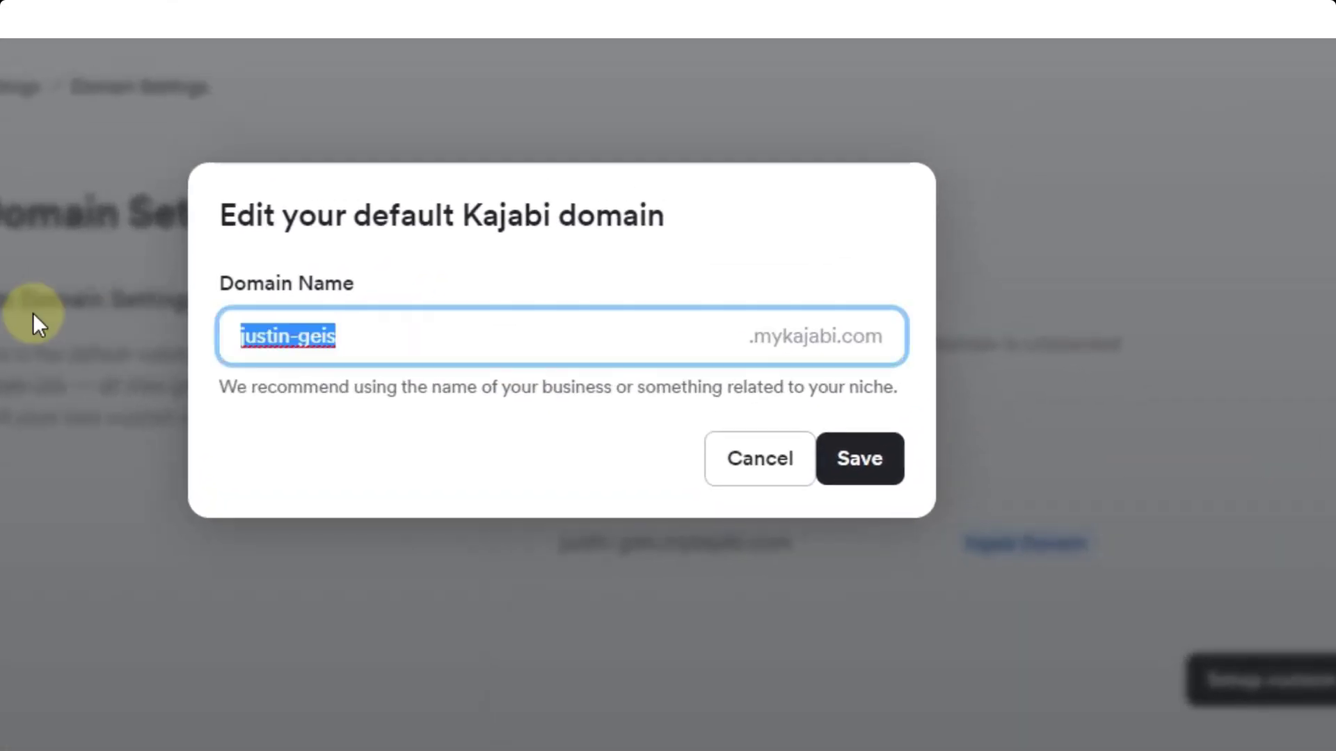
{"action": "type", "text": "theOni"}
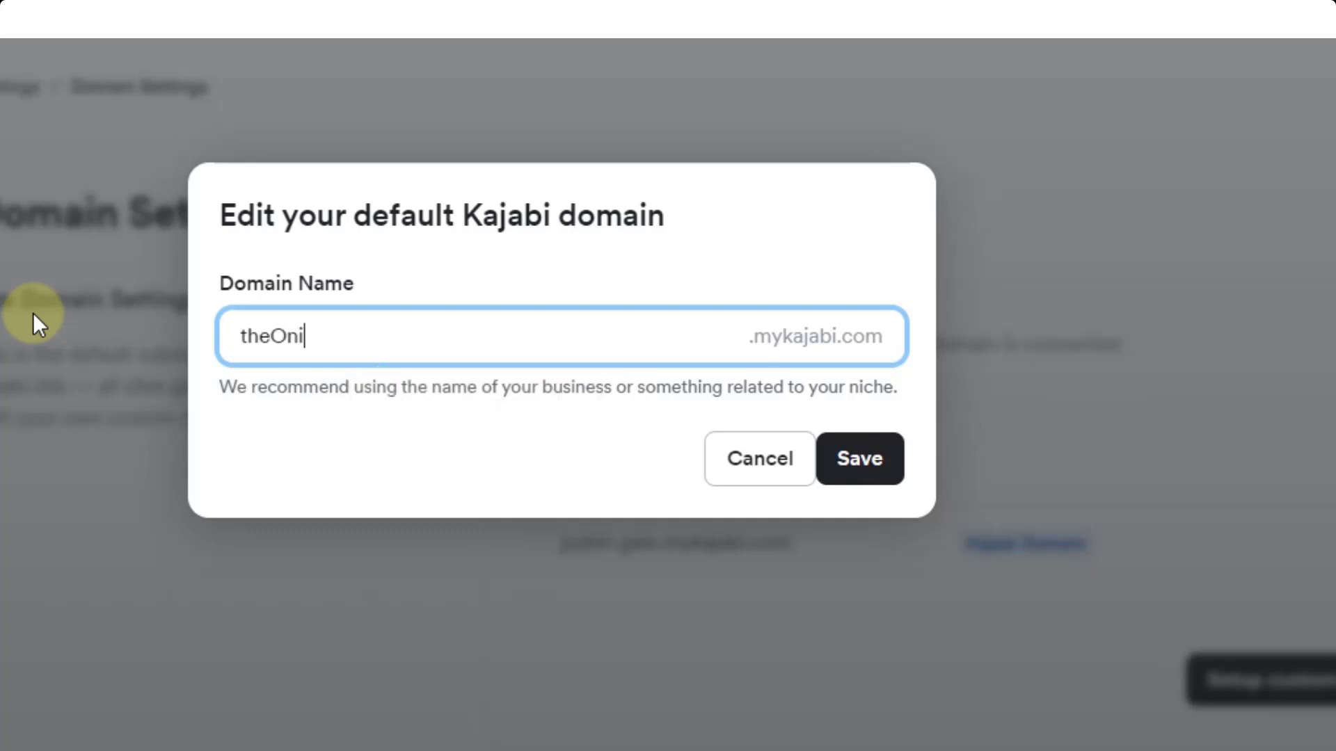
{"action": "type", "text": "ineBusiness"}
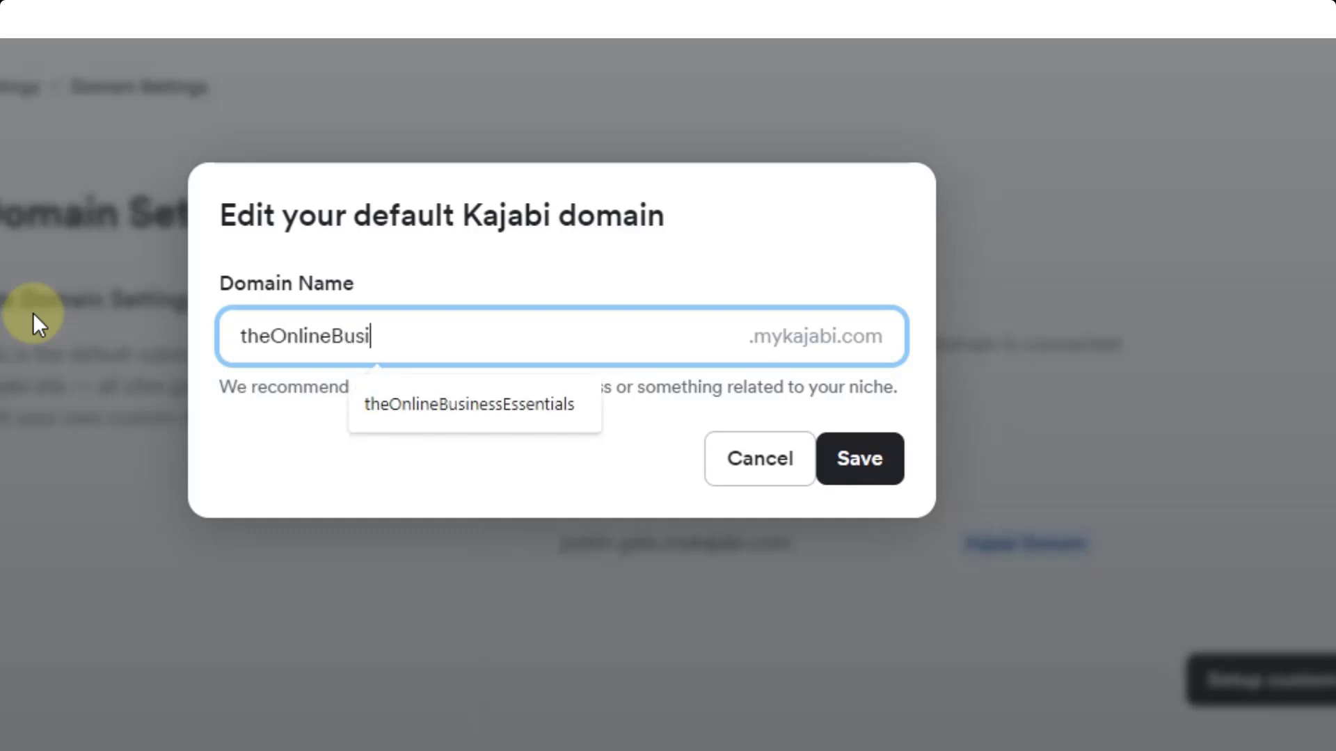
{"action": "type", "text": "Essentials"}
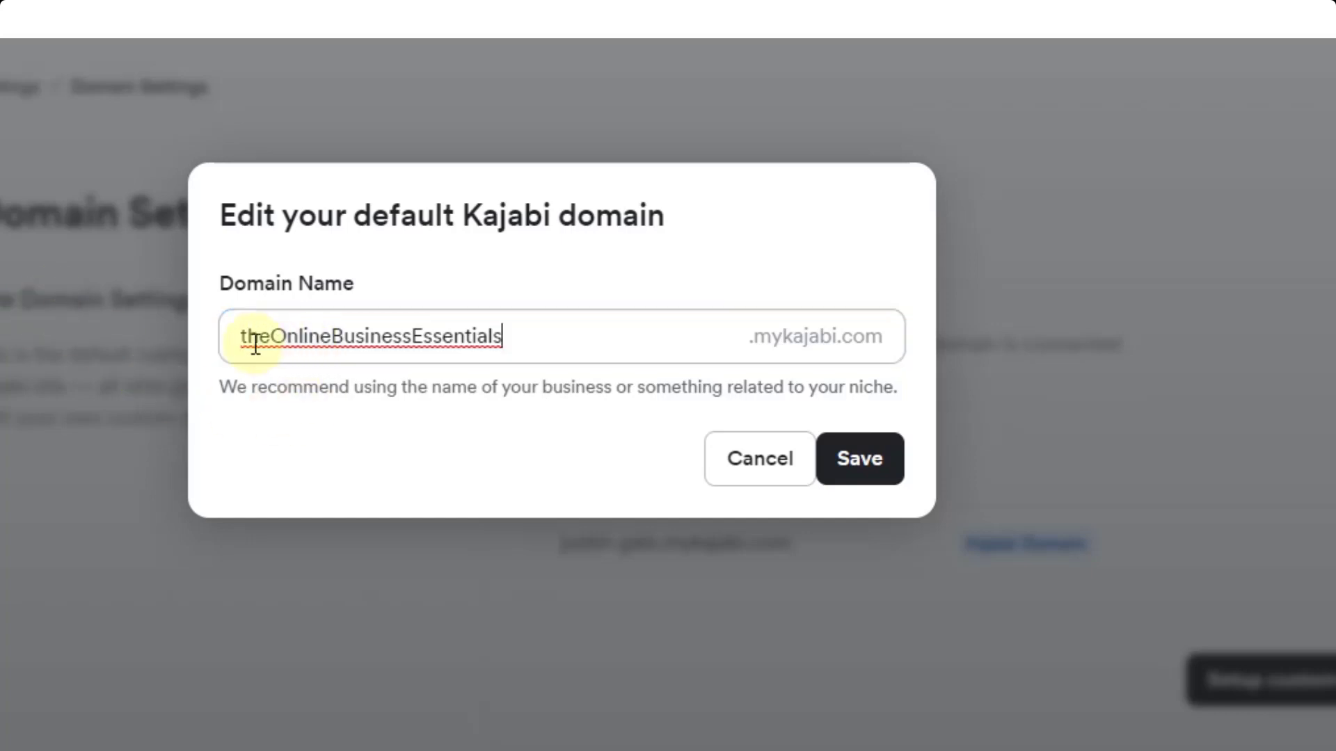
{"action": "left_click", "coordinate": [789, 346]}
Save the subdomain so the site loads at theonlinebusinessessentials.mykajabi.com.
{"action": "left_click", "coordinate": [863, 460]}
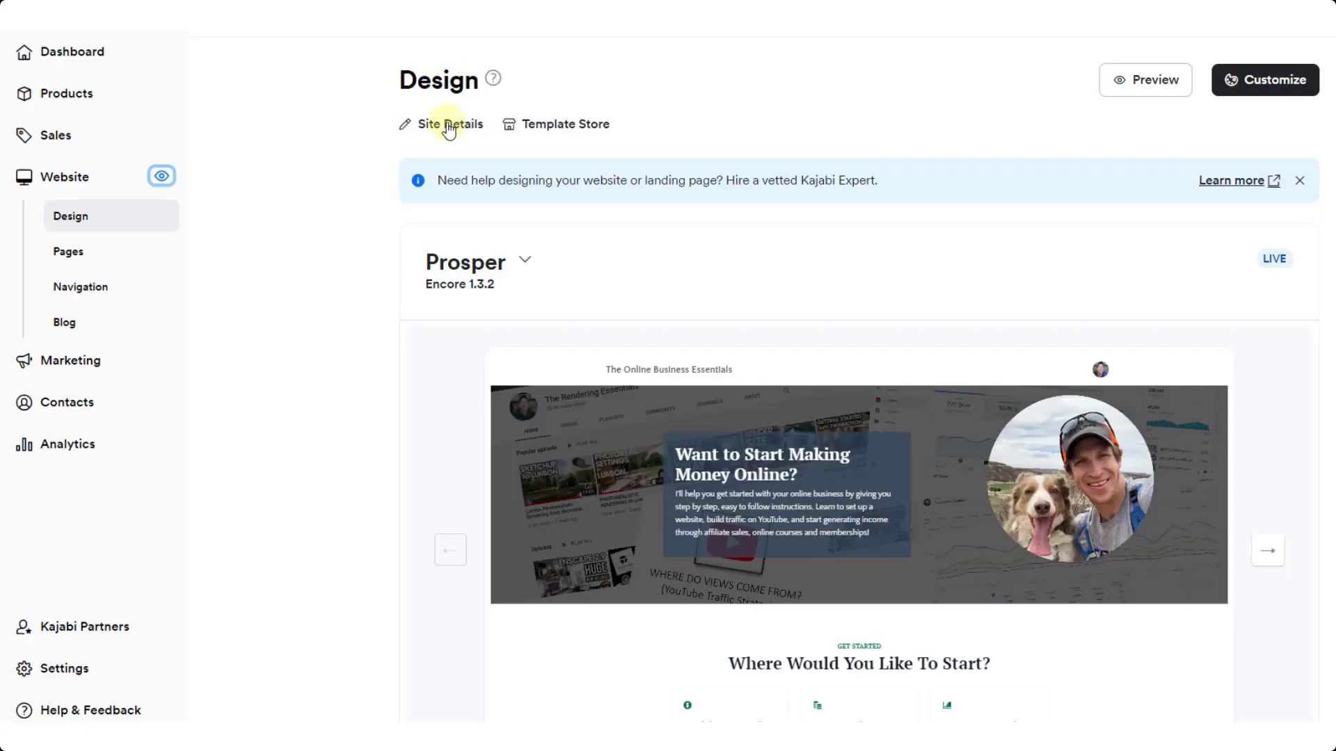
Begin custom domain setup from Site Details and choose 'Connect domain to Kajabi'.
{"action": "left_click", "coordinate": [447, 125]}
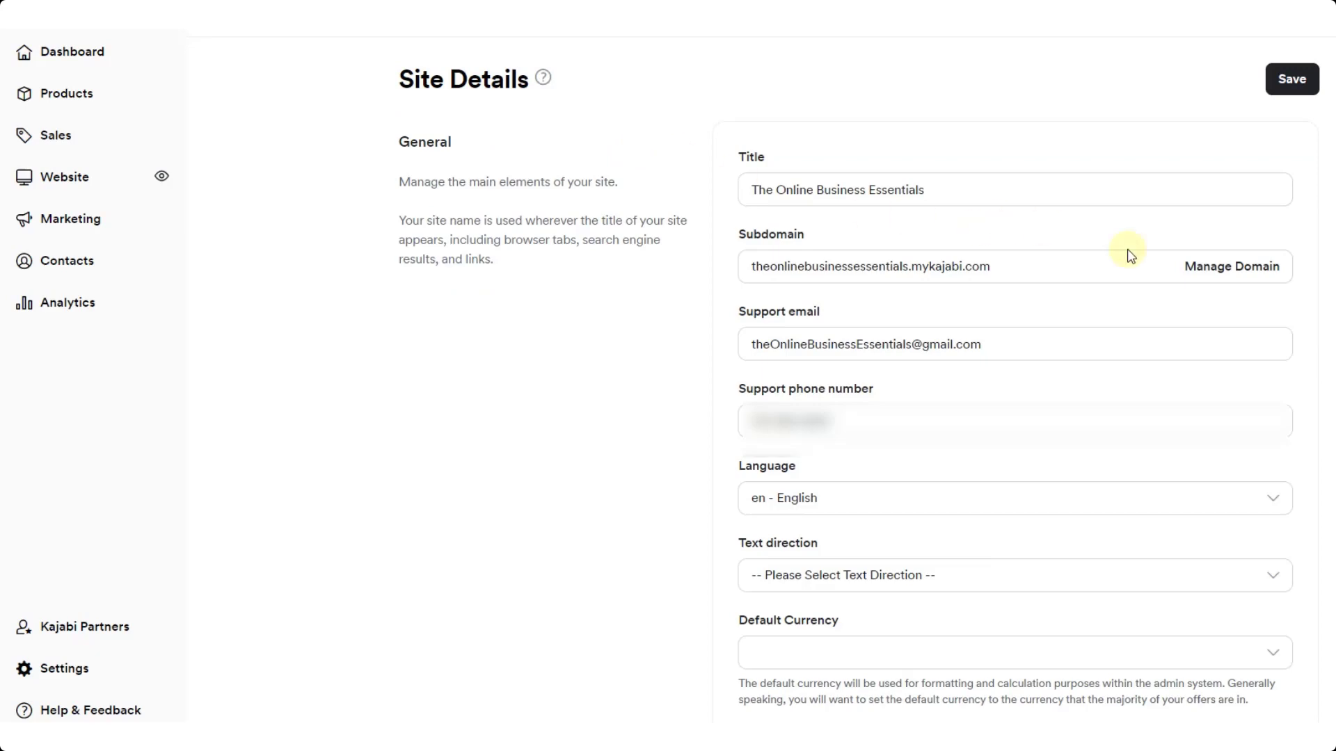
{"action": "left_click", "coordinate": [1238, 274]}
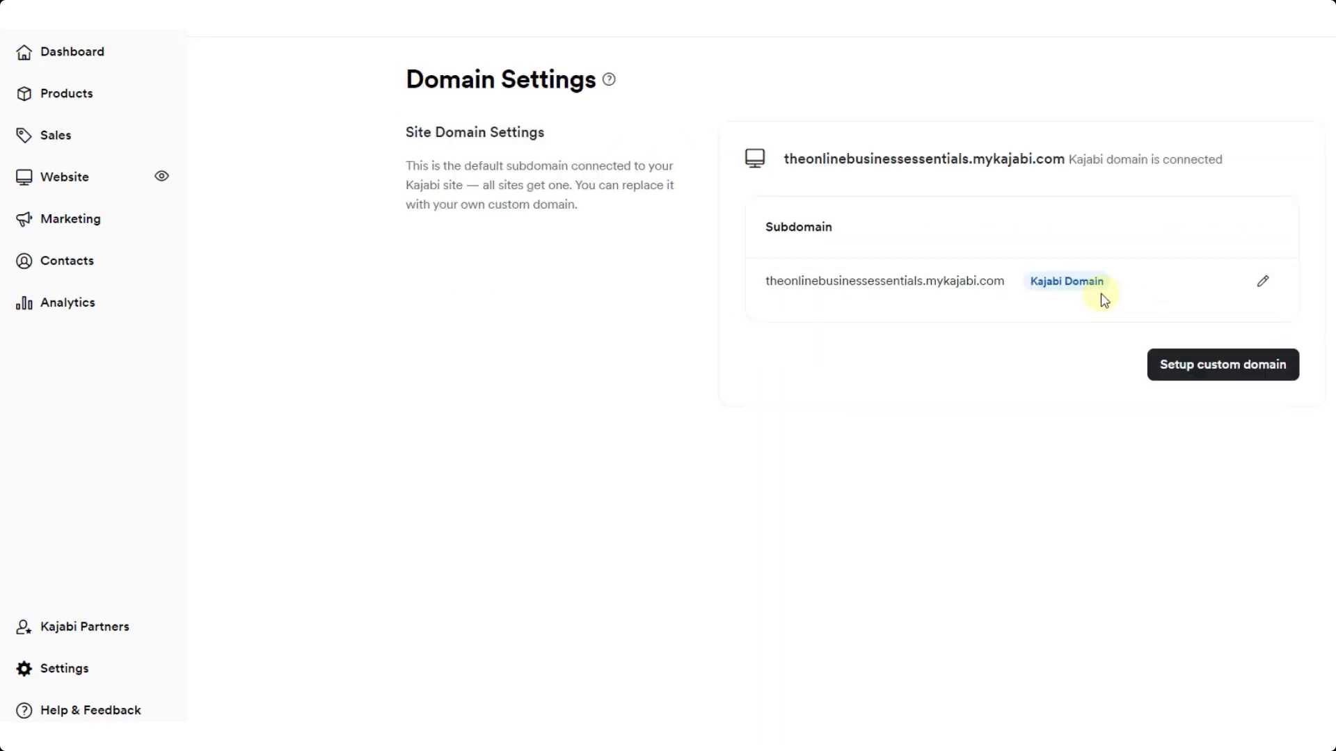
{"action": "left_click", "coordinate": [1239, 372]}
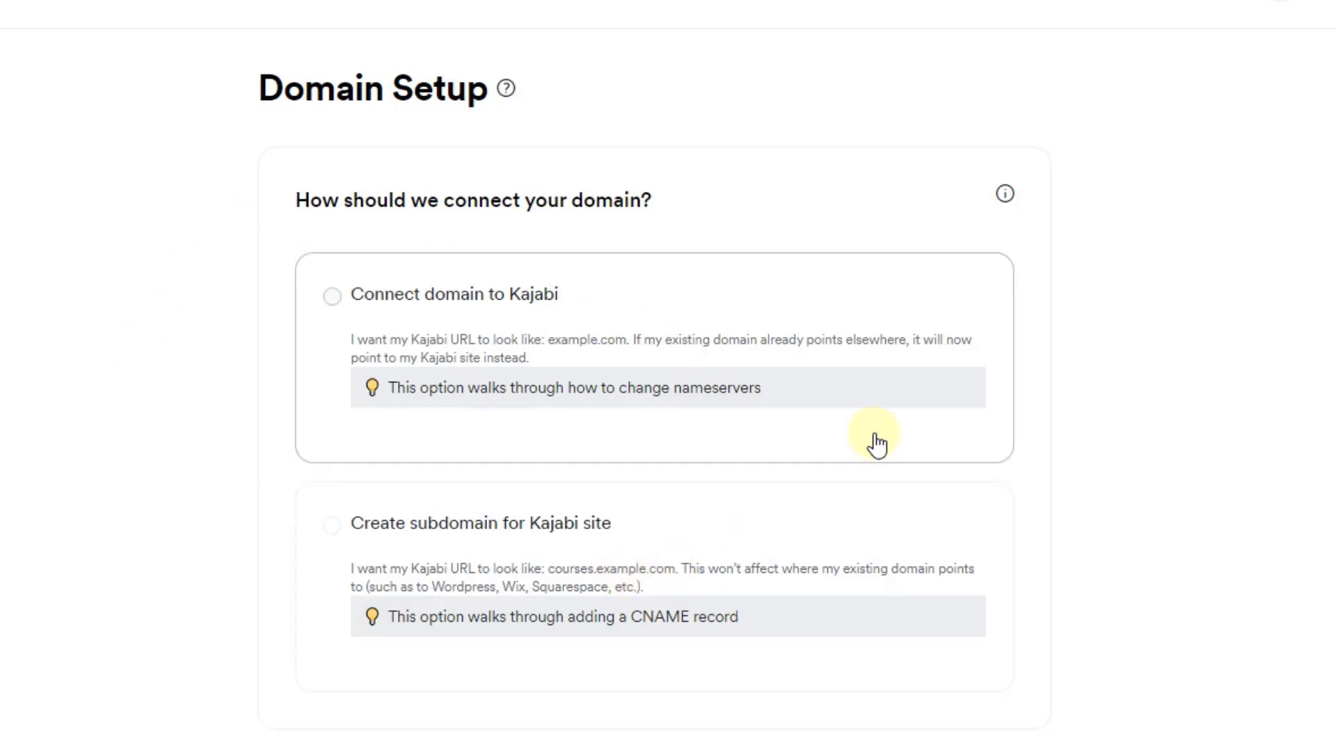
{"action": "left_click", "coordinate": [382, 306]}
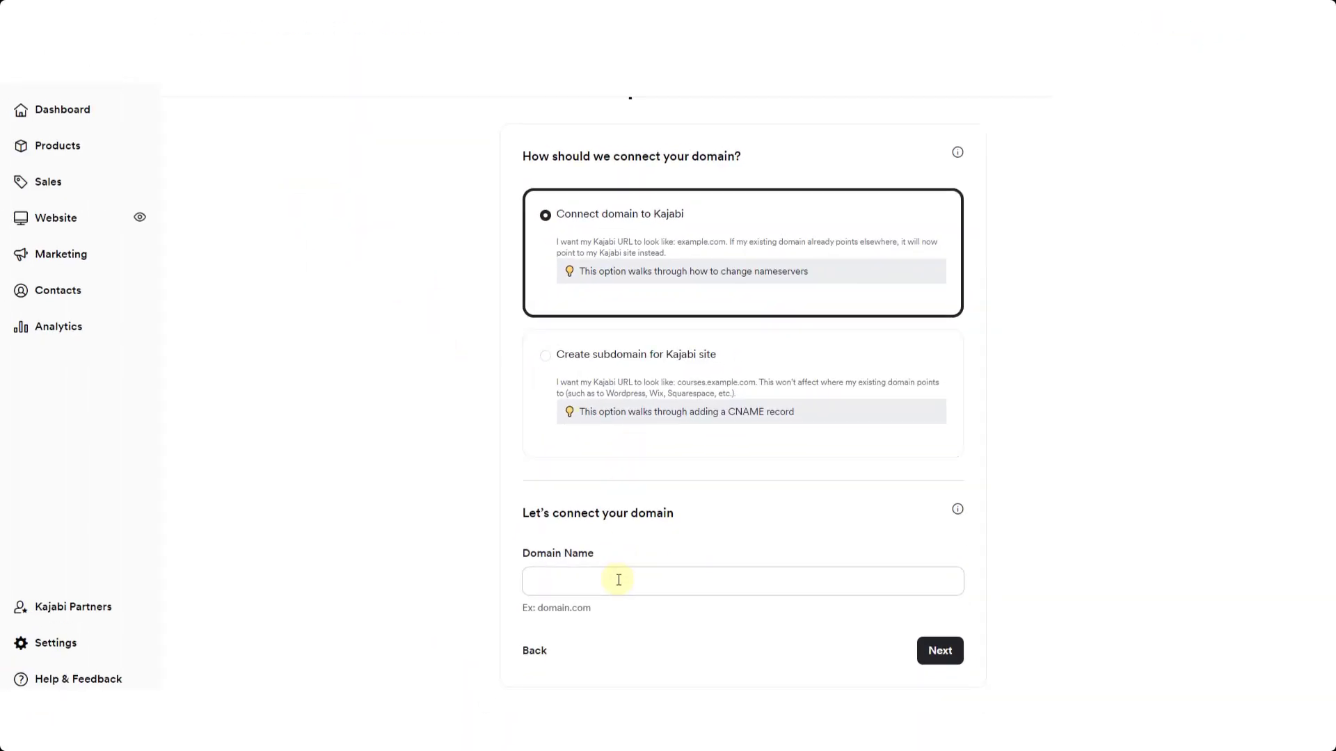
{"action": "left_click", "coordinate": [617, 579]}
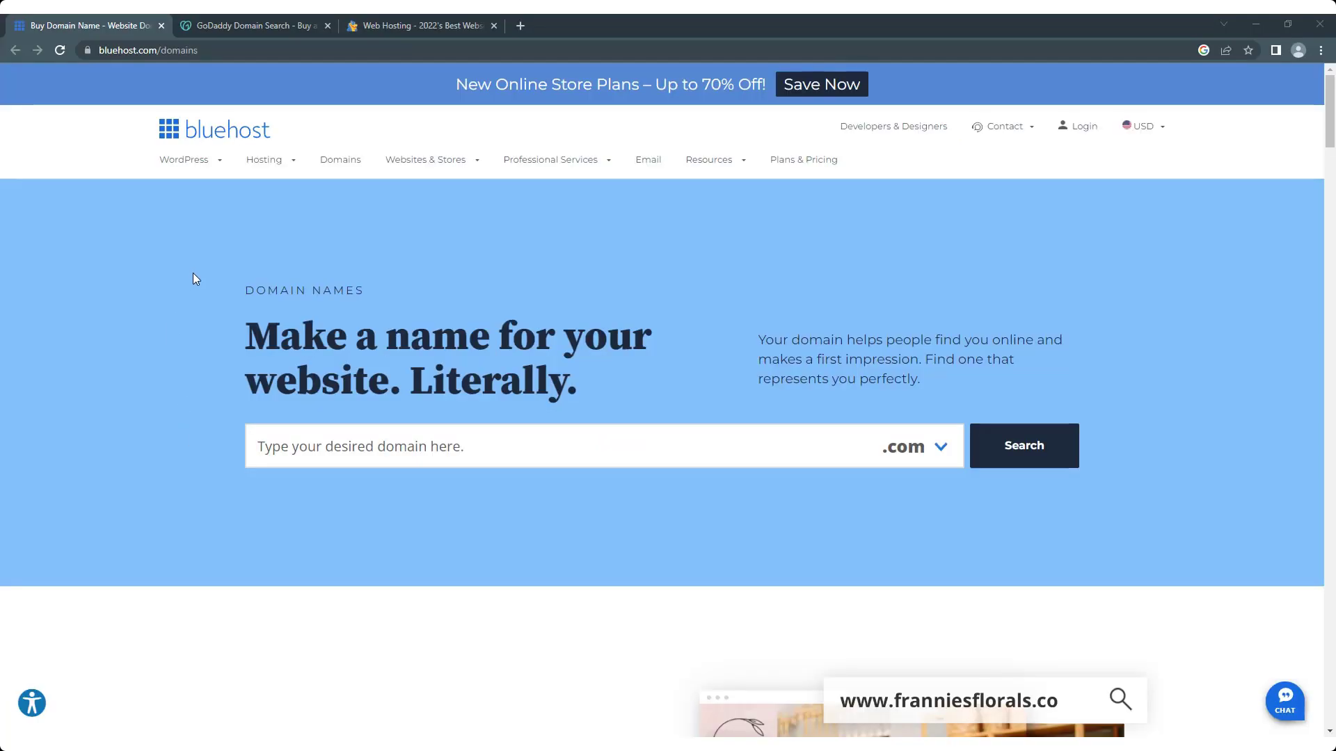
{"action": "left_click", "coordinate": [252, 19]}
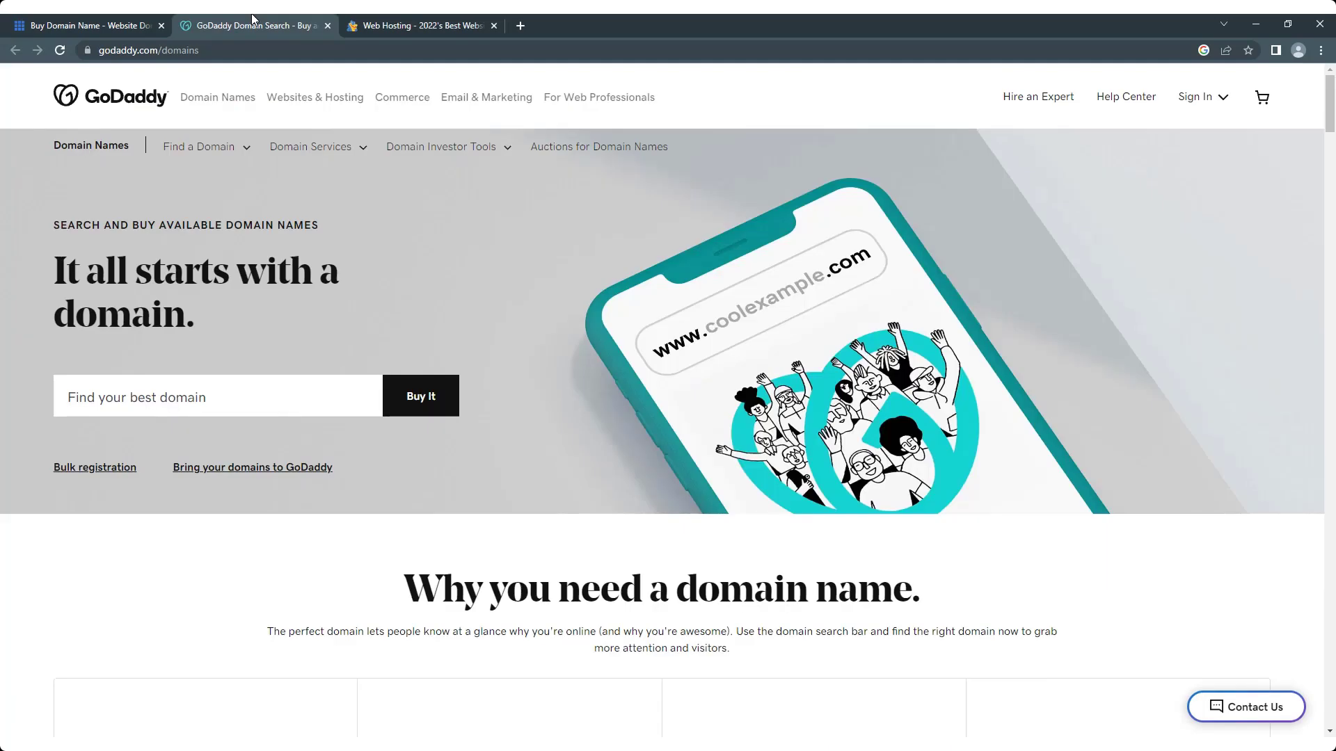
{"action": "left_click", "coordinate": [401, 19]}
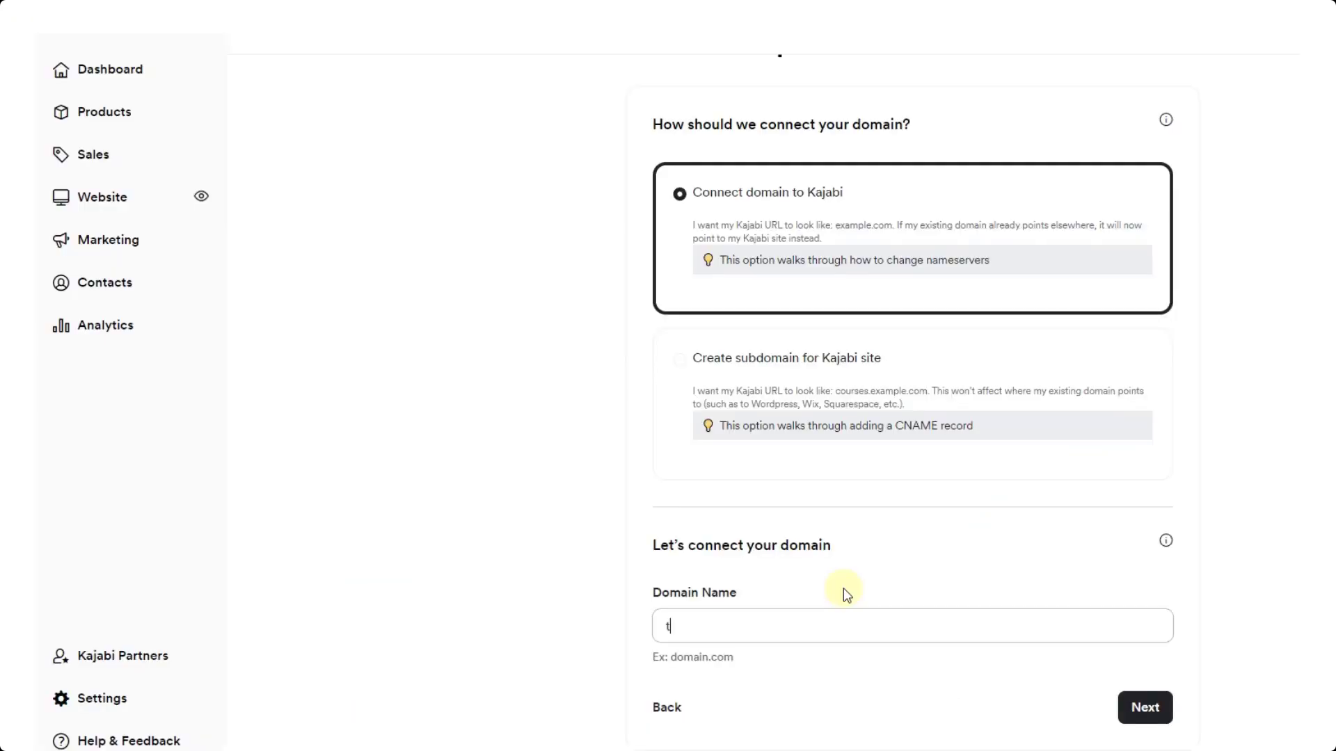
Submit theOnlineBusinessEssentials.com as the domain to get the two Cloudflare nameservers.
{"action": "type", "text": "theOnlineBusinessEssentials"}
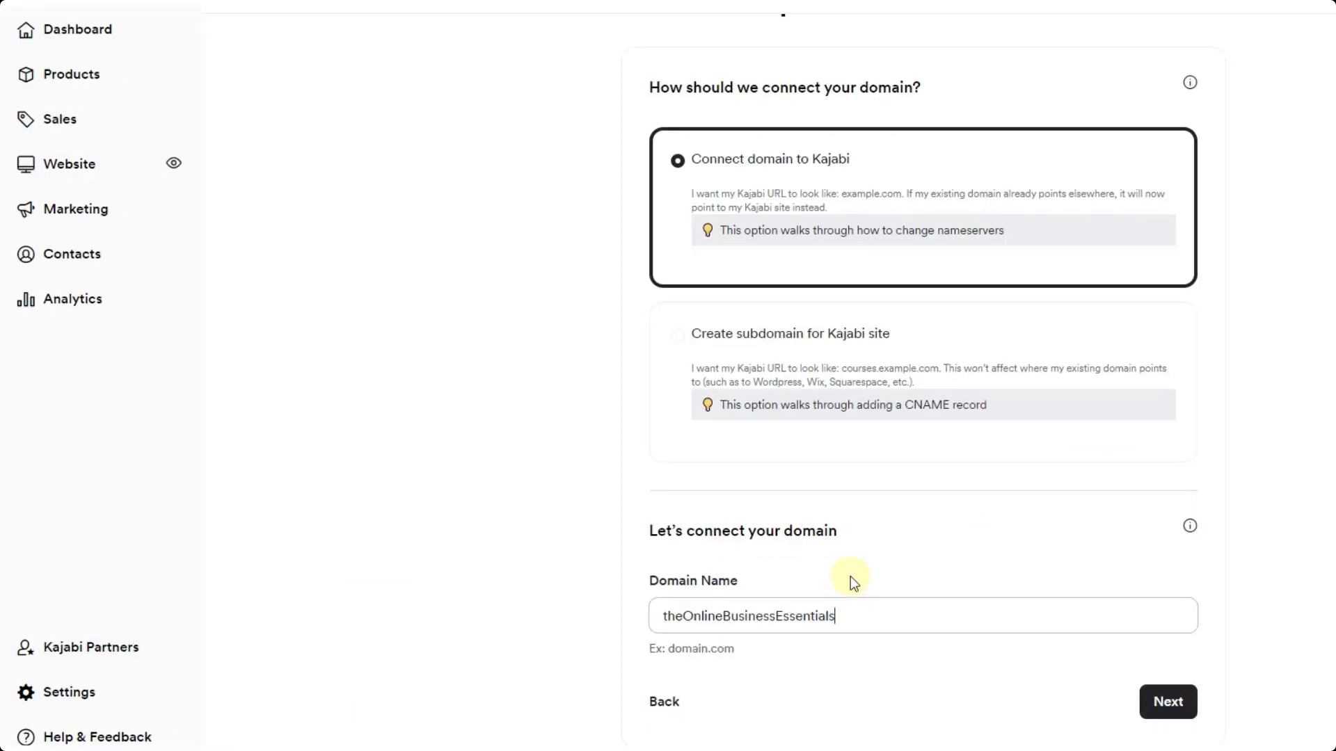
{"action": "type", "text": ".com"}
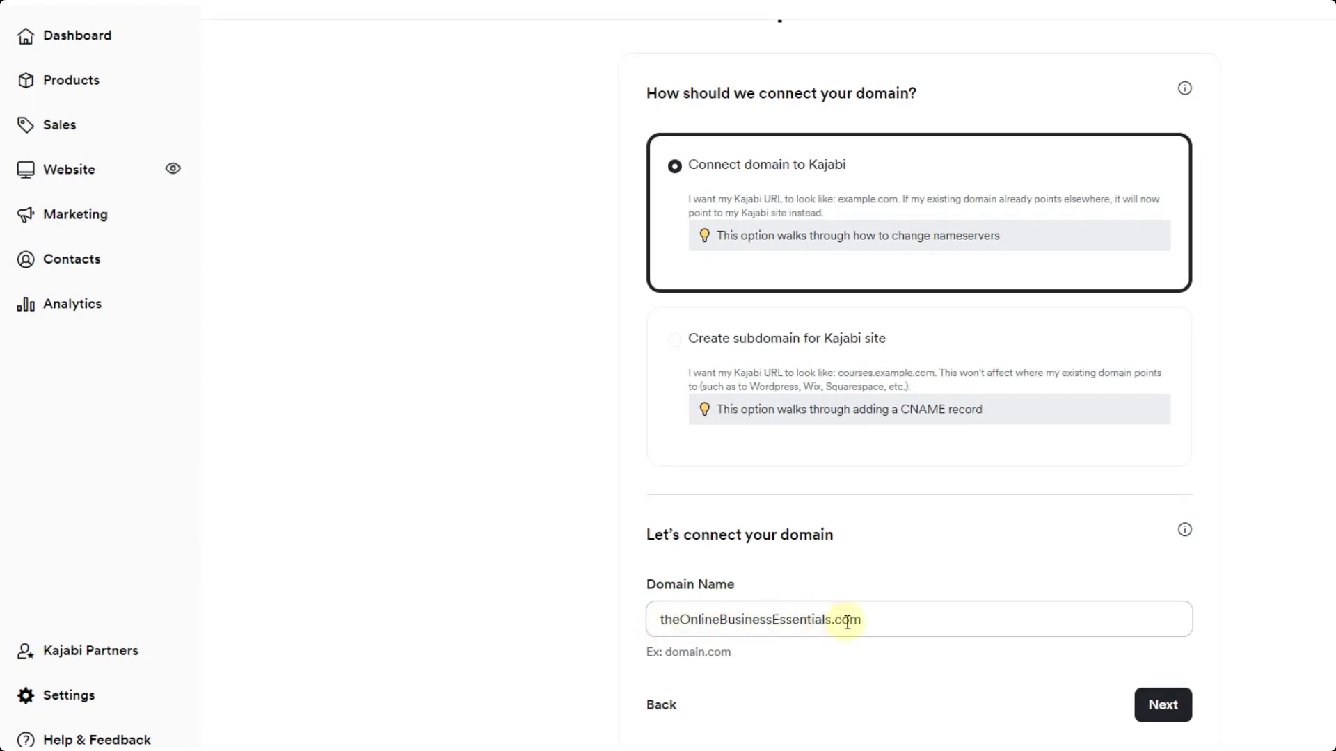
{"action": "left_click", "coordinate": [1163, 705]}
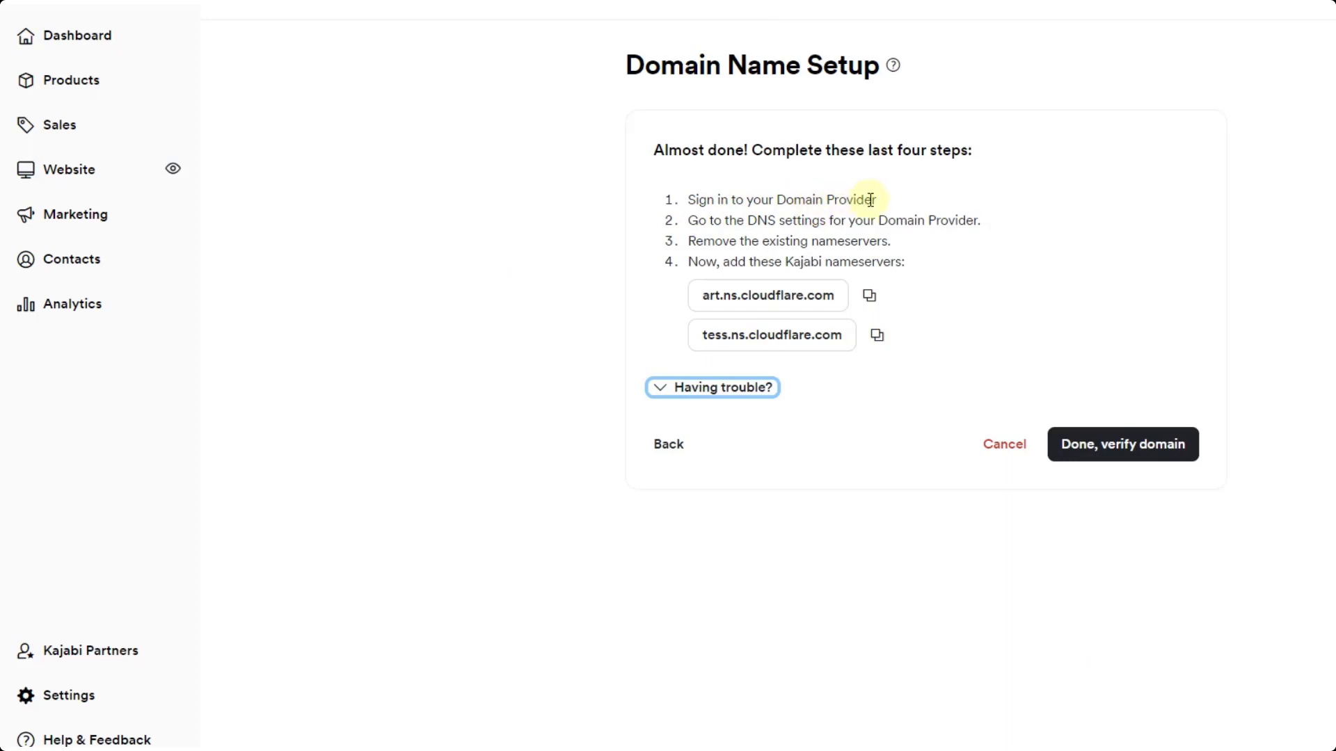
{"action": "left_click", "coordinate": [573, 403]}
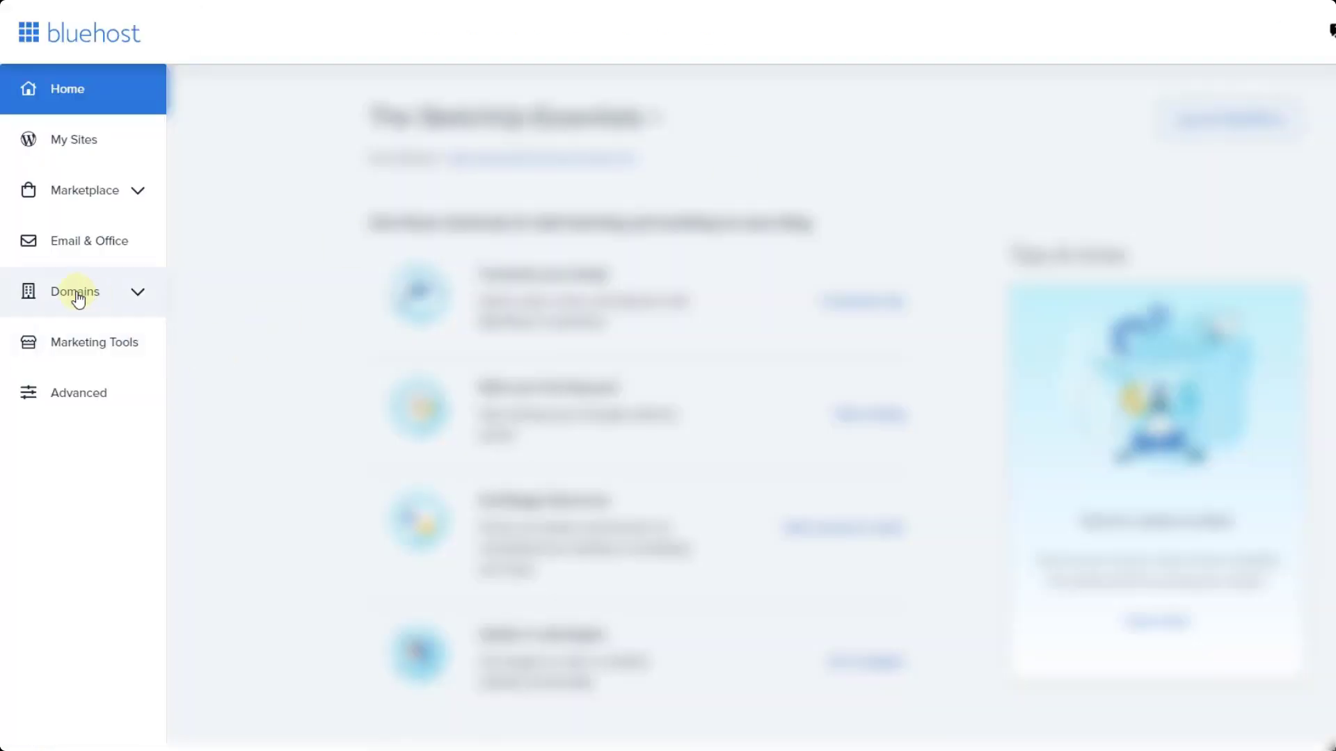
Go to theonlinebusinessessentials.com in Bluehost's domain list and open its DNS settings.
{"action": "left_click", "coordinate": [77, 298]}
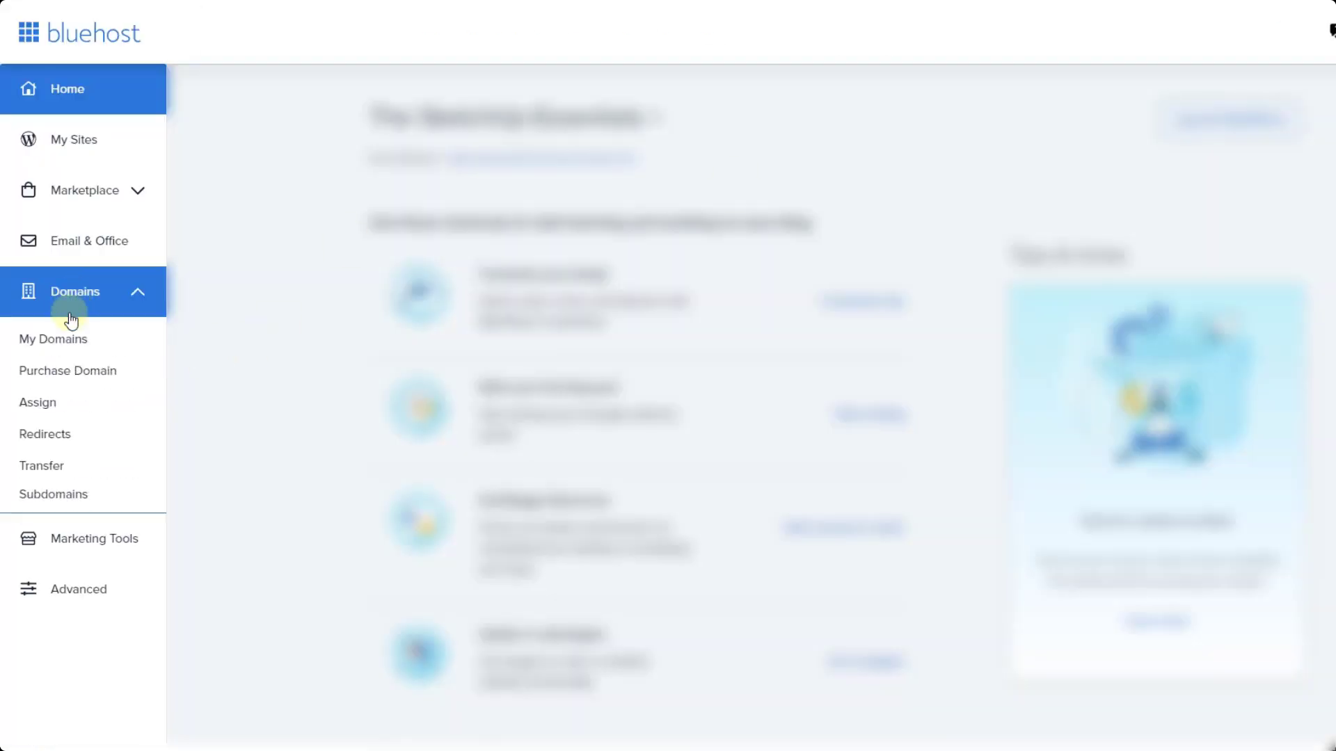
{"action": "left_click", "coordinate": [61, 343]}
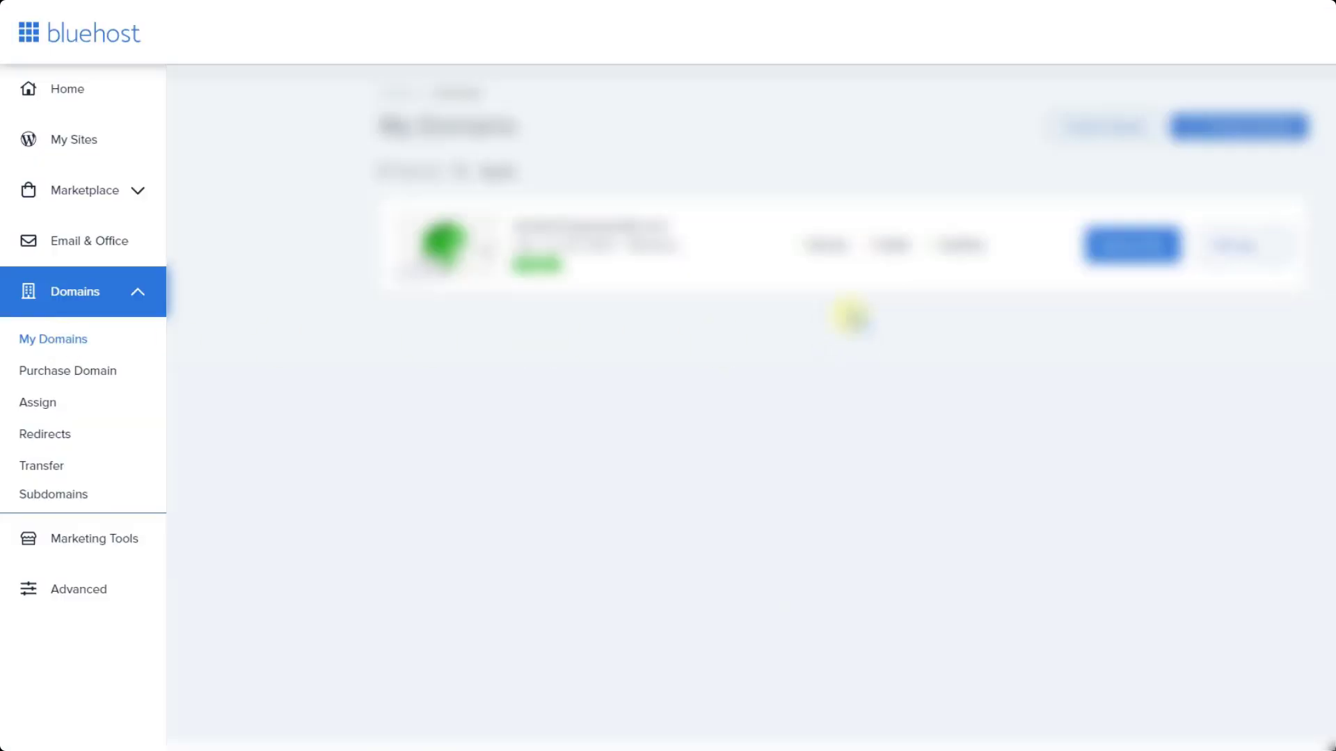
{"action": "scroll", "coordinate": [849, 313], "scroll_direction": "down", "scroll_amount": 10}
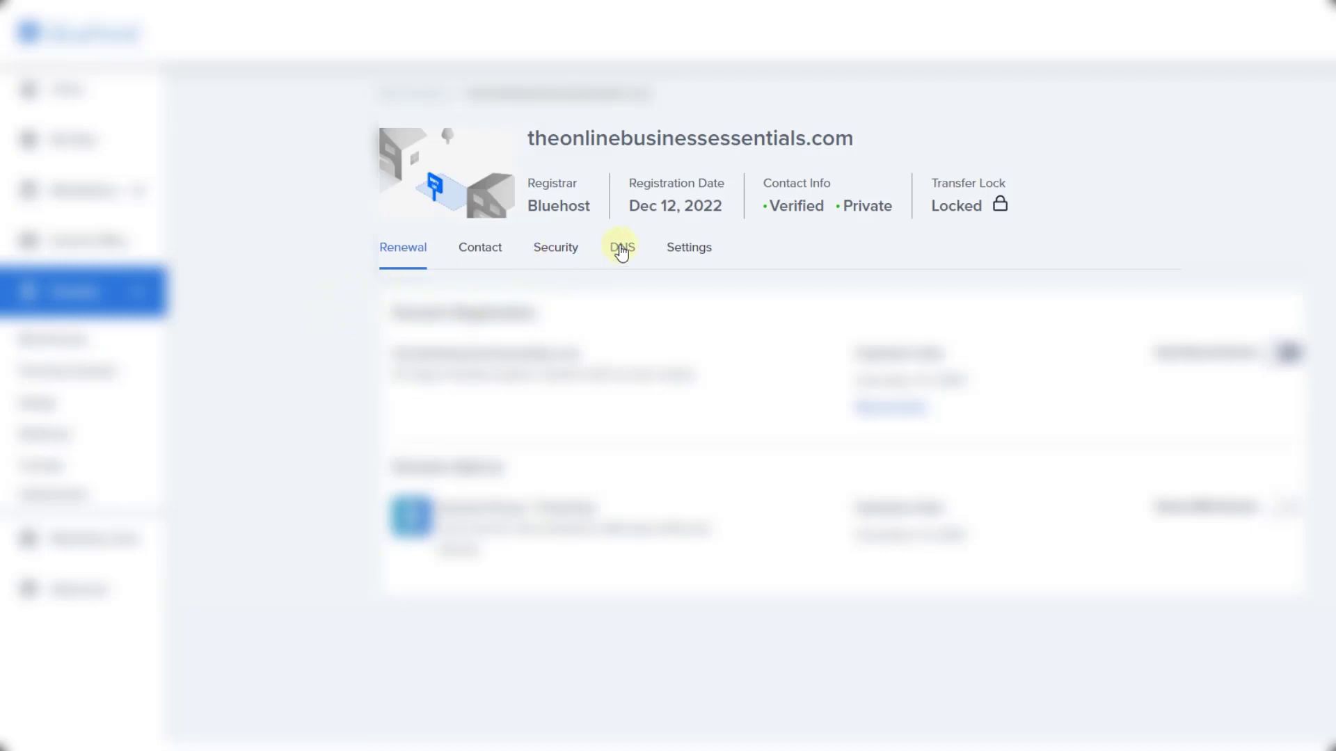
{"action": "left_click", "coordinate": [621, 250]}
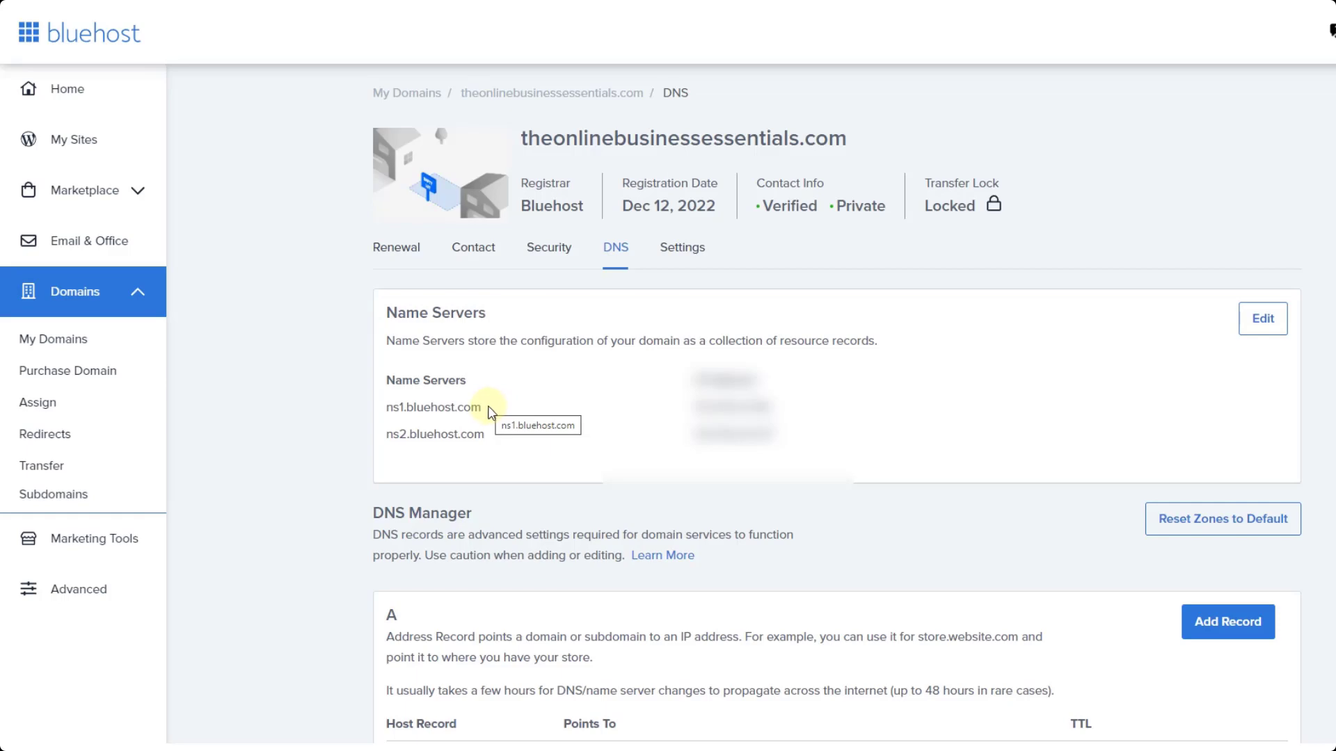
Switch the domain's name servers to Custom, accepting the email service warning.
{"action": "left_click", "coordinate": [1262, 320]}
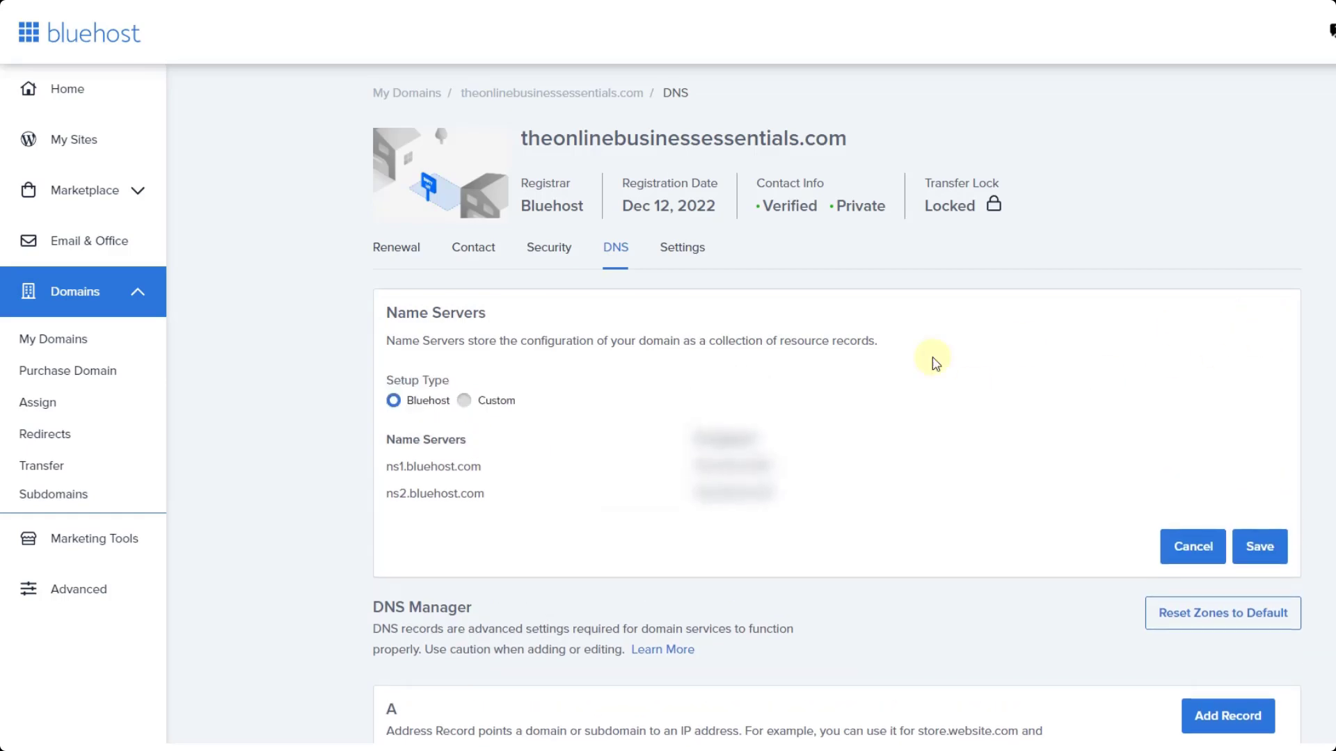
{"action": "left_click", "coordinate": [464, 400]}
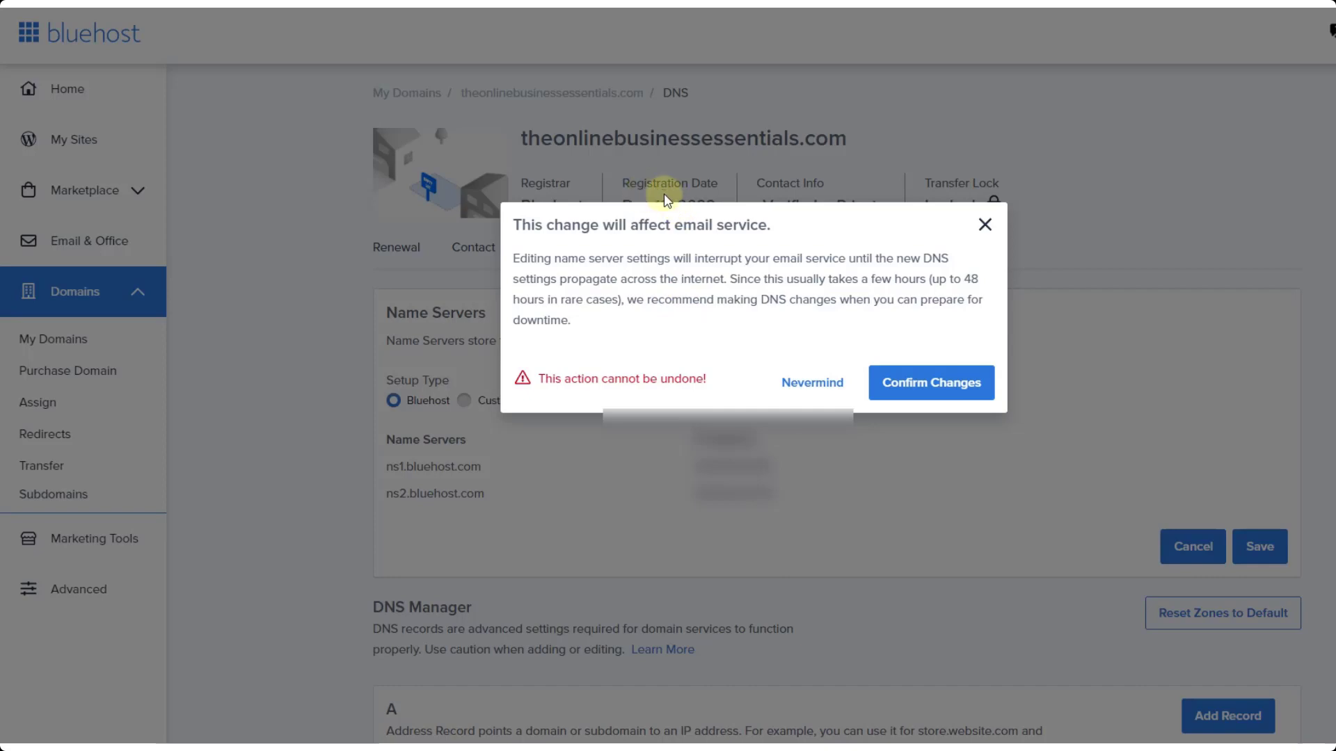
{"action": "left_click", "coordinate": [944, 388]}
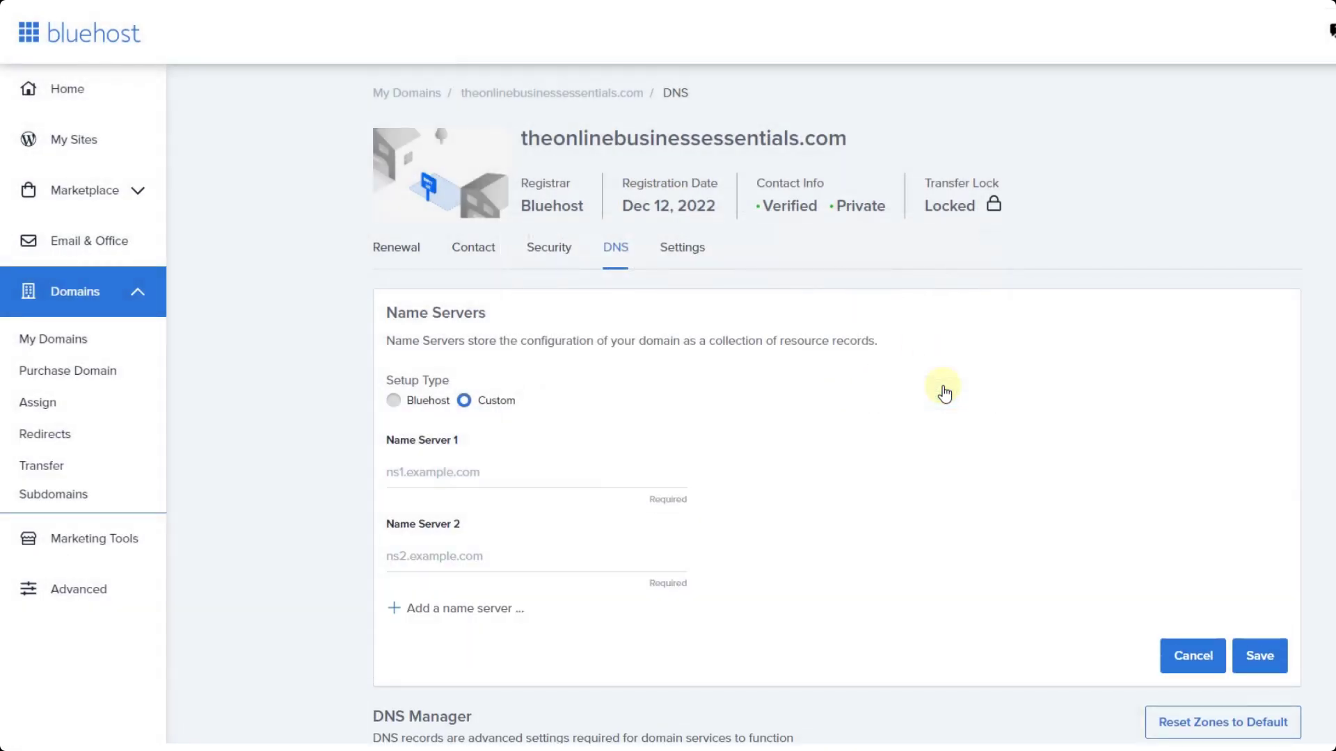
Enter art.ns.cloudflare.com and tess.ns.cloudflare.com as the custom name servers and save.
{"action": "scroll", "coordinate": [944, 393], "scroll_direction": "down", "scroll_amount": 2}
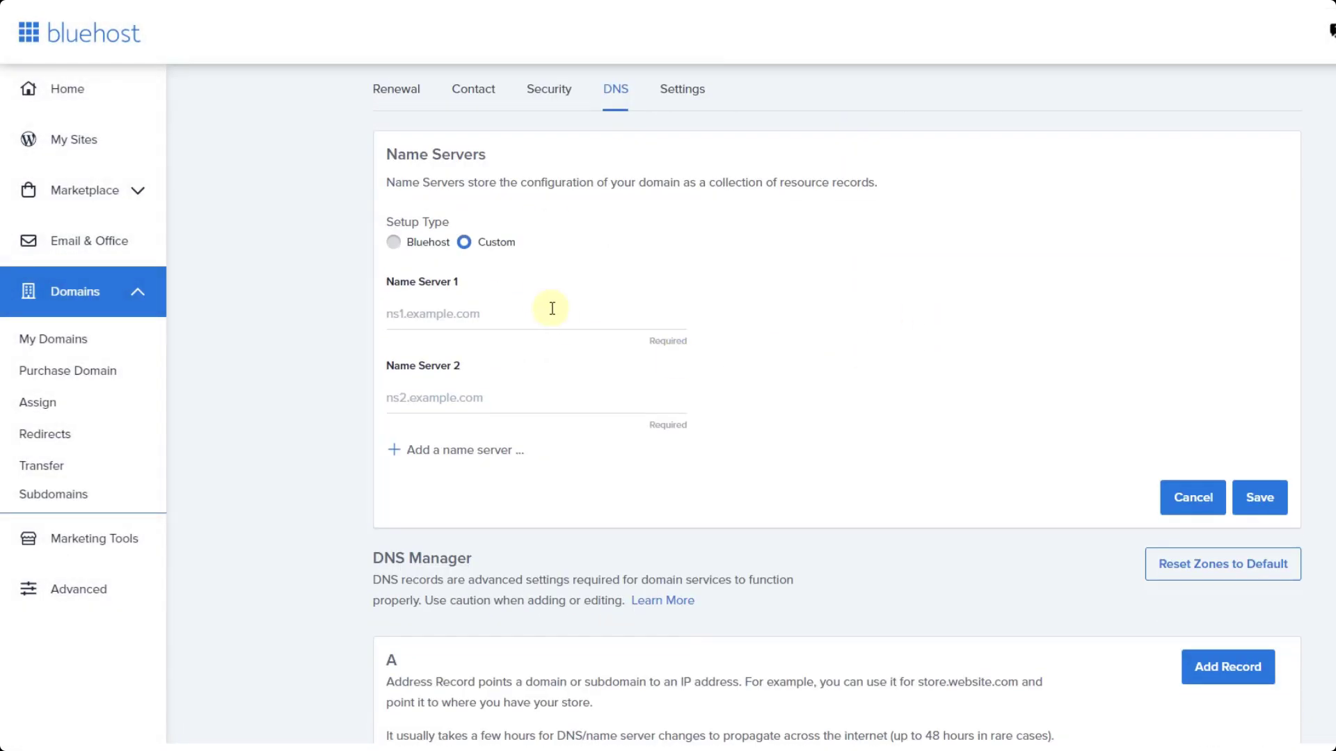
{"action": "left_click", "coordinate": [496, 315]}
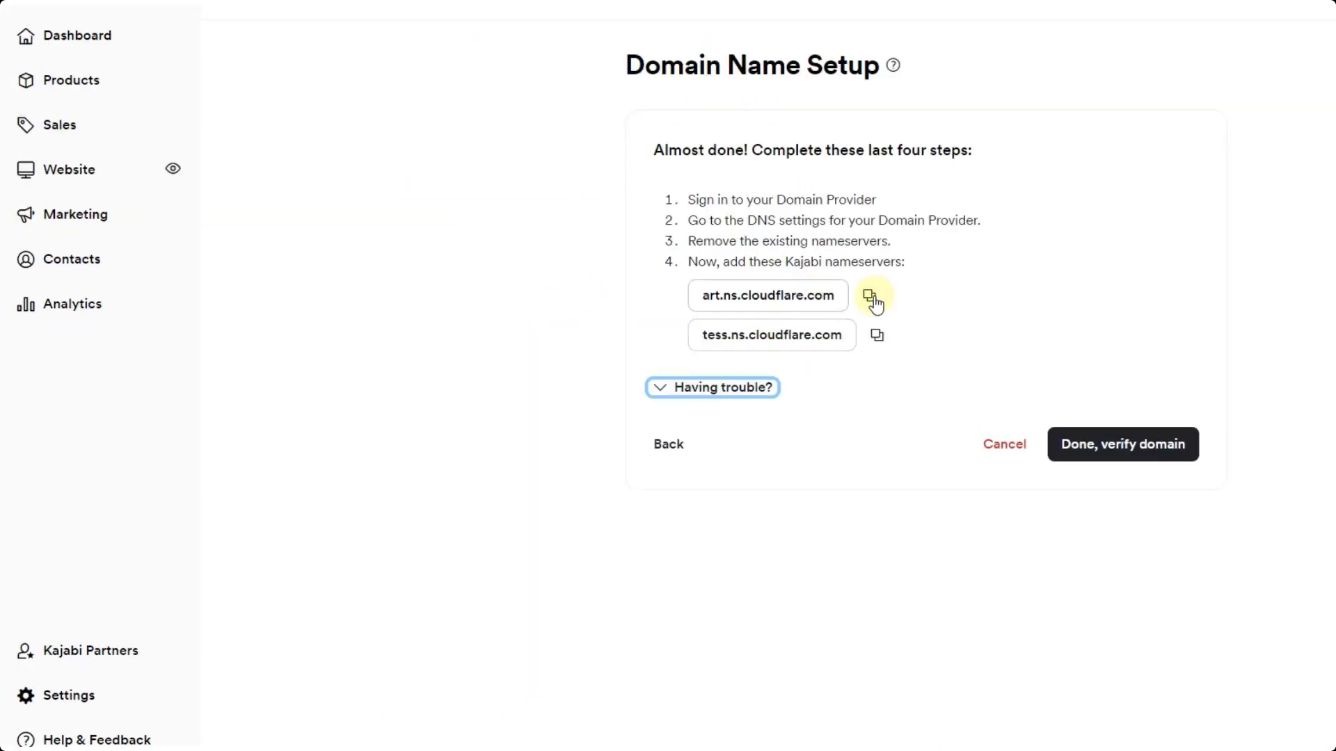
{"action": "left_click", "coordinate": [871, 297]}
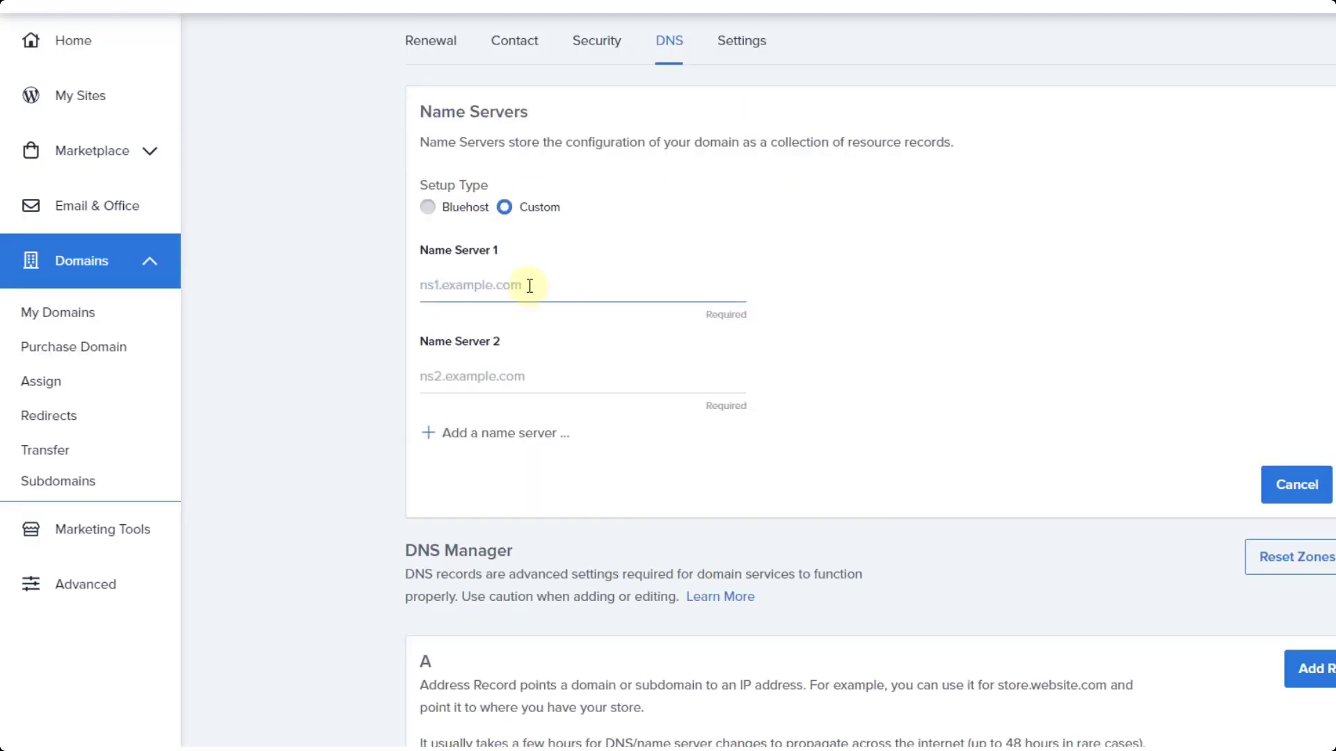
{"action": "key", "text": "ctrl+v"}
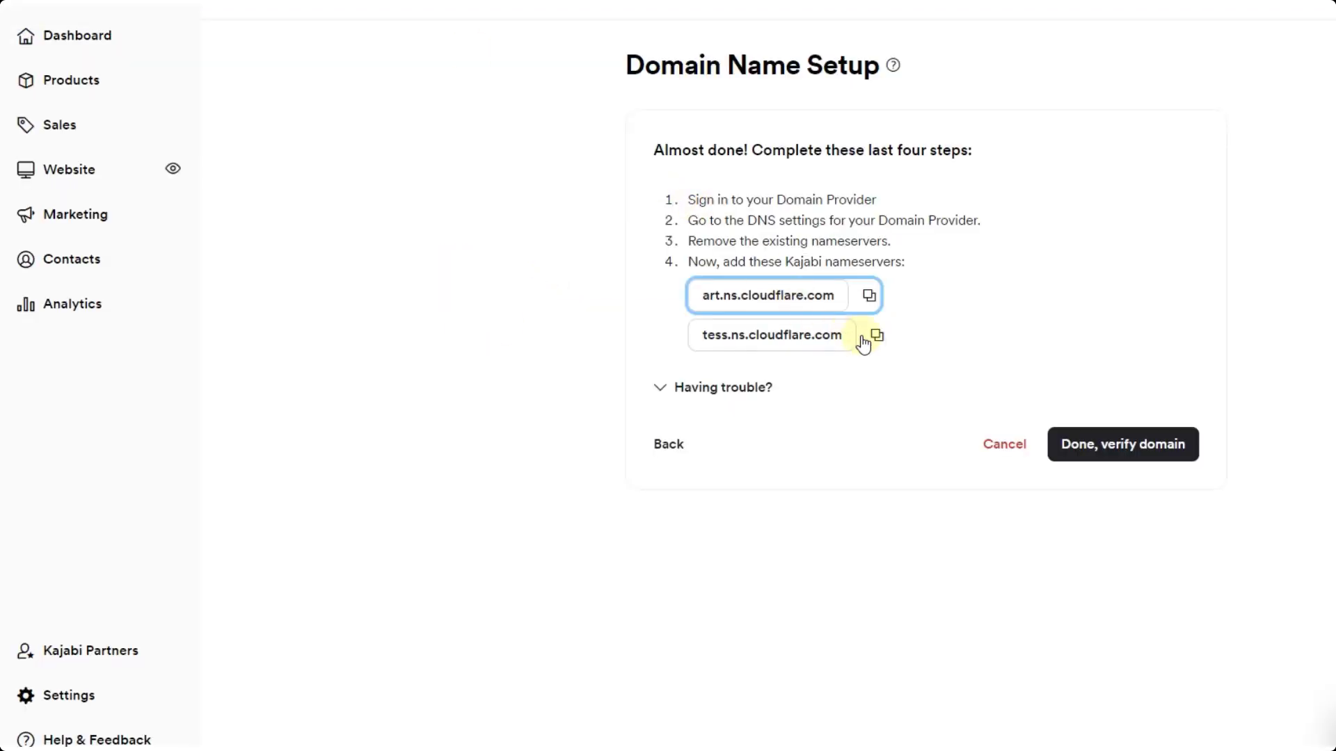
{"action": "left_click", "coordinate": [877, 335]}
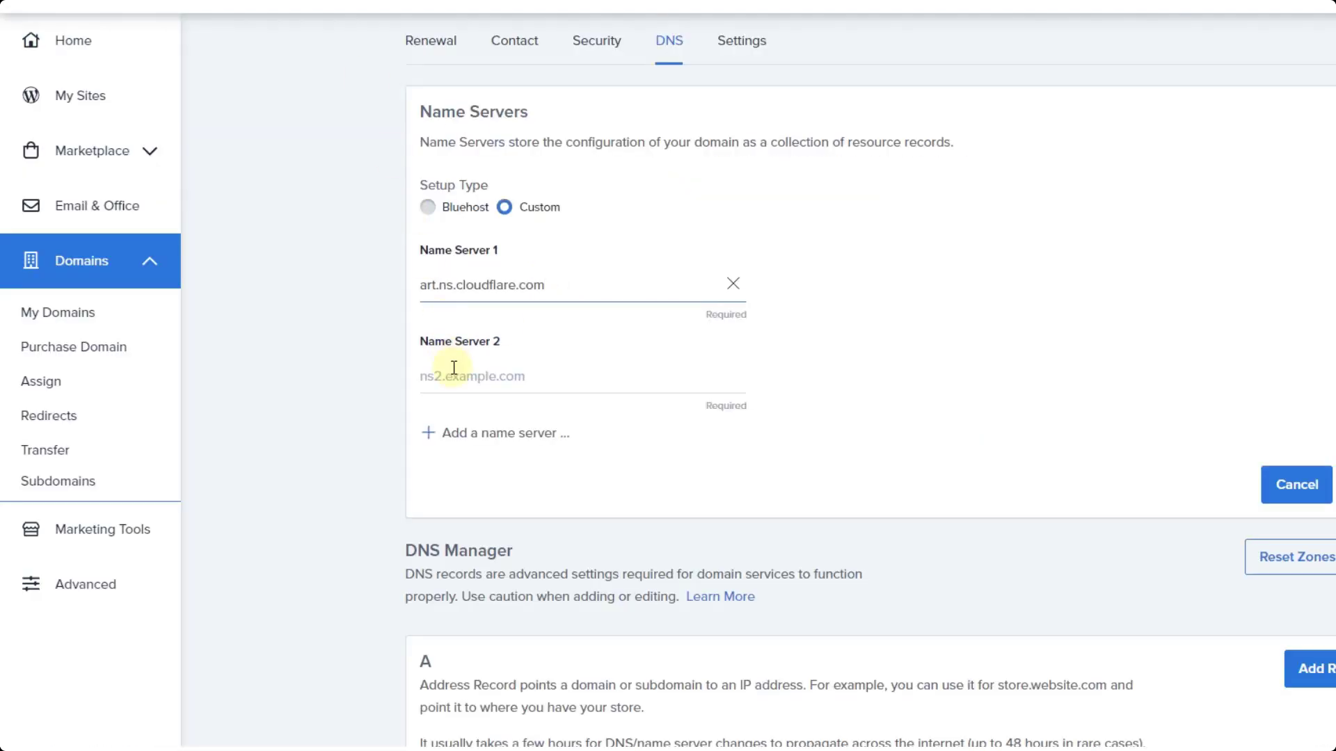
{"action": "left_click", "coordinate": [457, 369]}
{"action": "key", "text": "ctrl+v"}
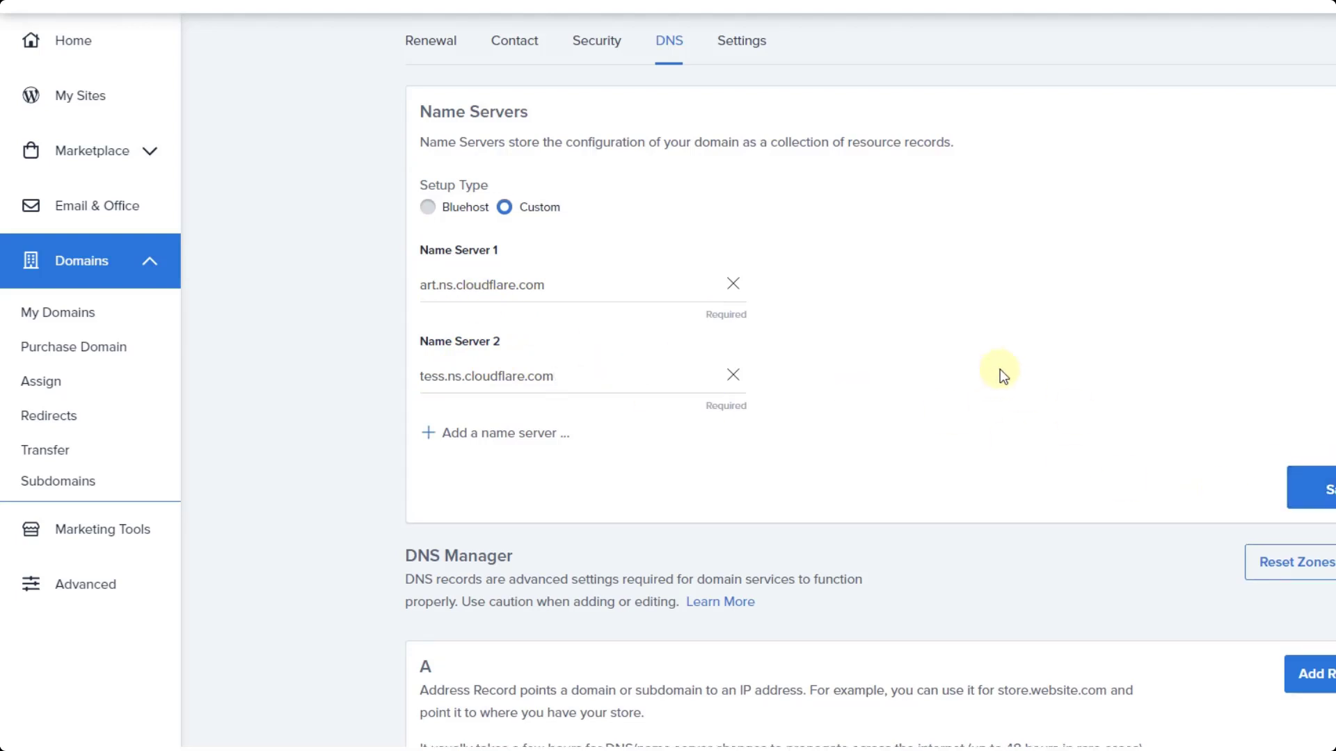
{"action": "left_click", "coordinate": [1297, 485]}
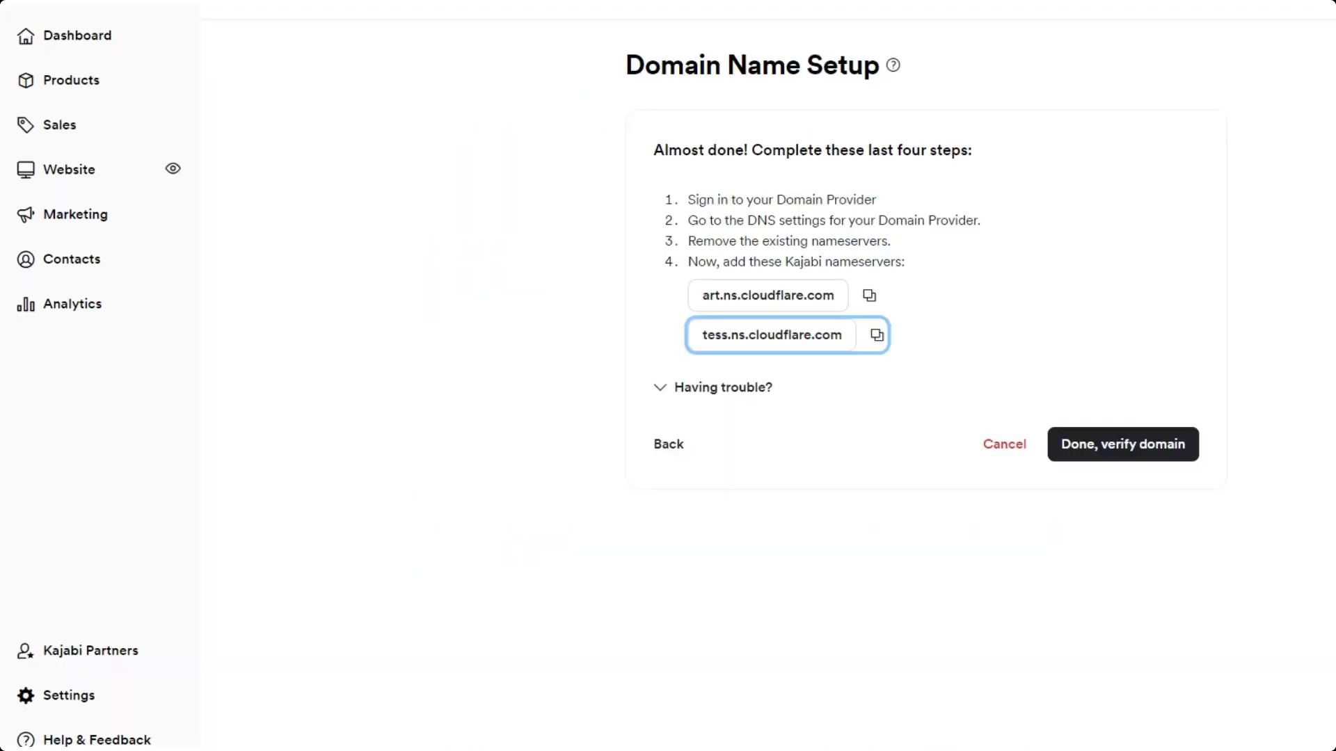
Confirm the nameservers are set with 'Done, verify domain' to connect theonlinebusinessessentials.com.
{"action": "left_click", "coordinate": [1117, 447]}
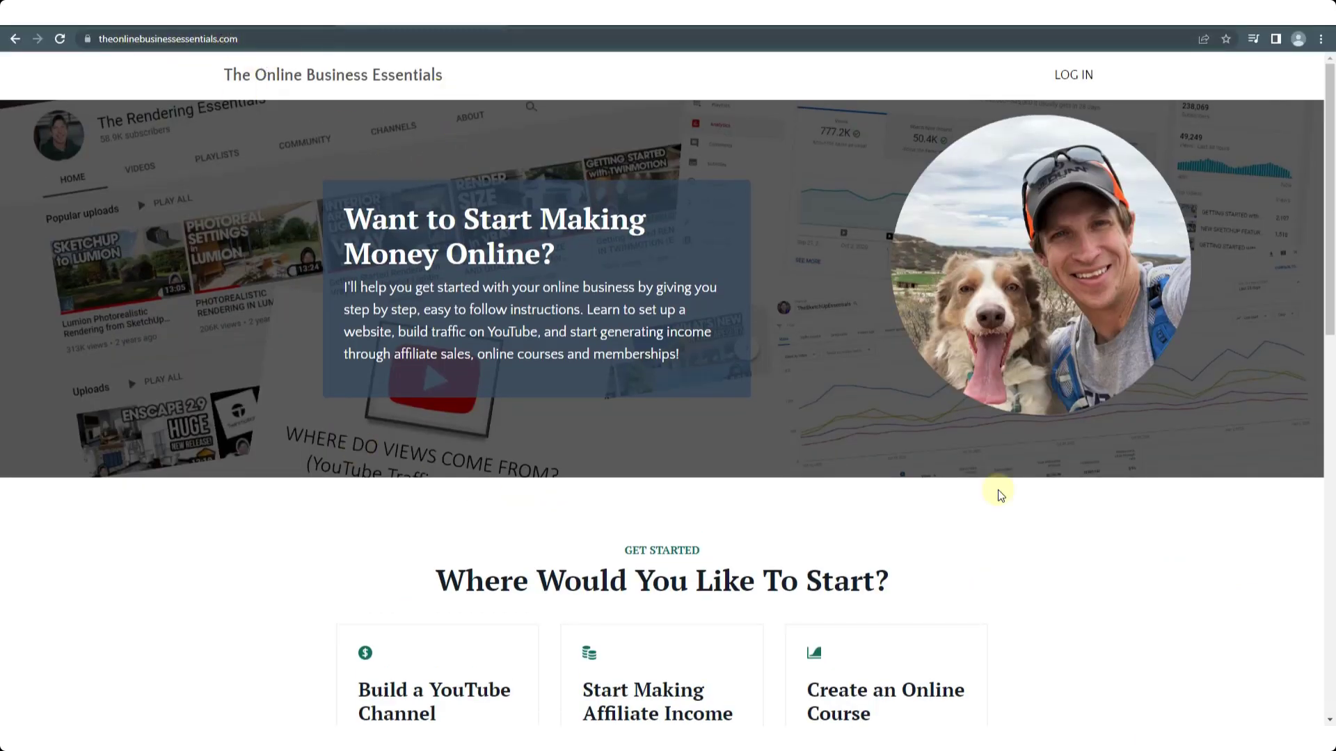
Scroll the site at theonlinebusinessessentials.com and reload it at the mykajabi address.
{"action": "scroll", "coordinate": [763, 408], "scroll_direction": "down", "scroll_amount": 3}
{"action": "scroll", "coordinate": [764, 408], "scroll_direction": "down", "scroll_amount": 10}
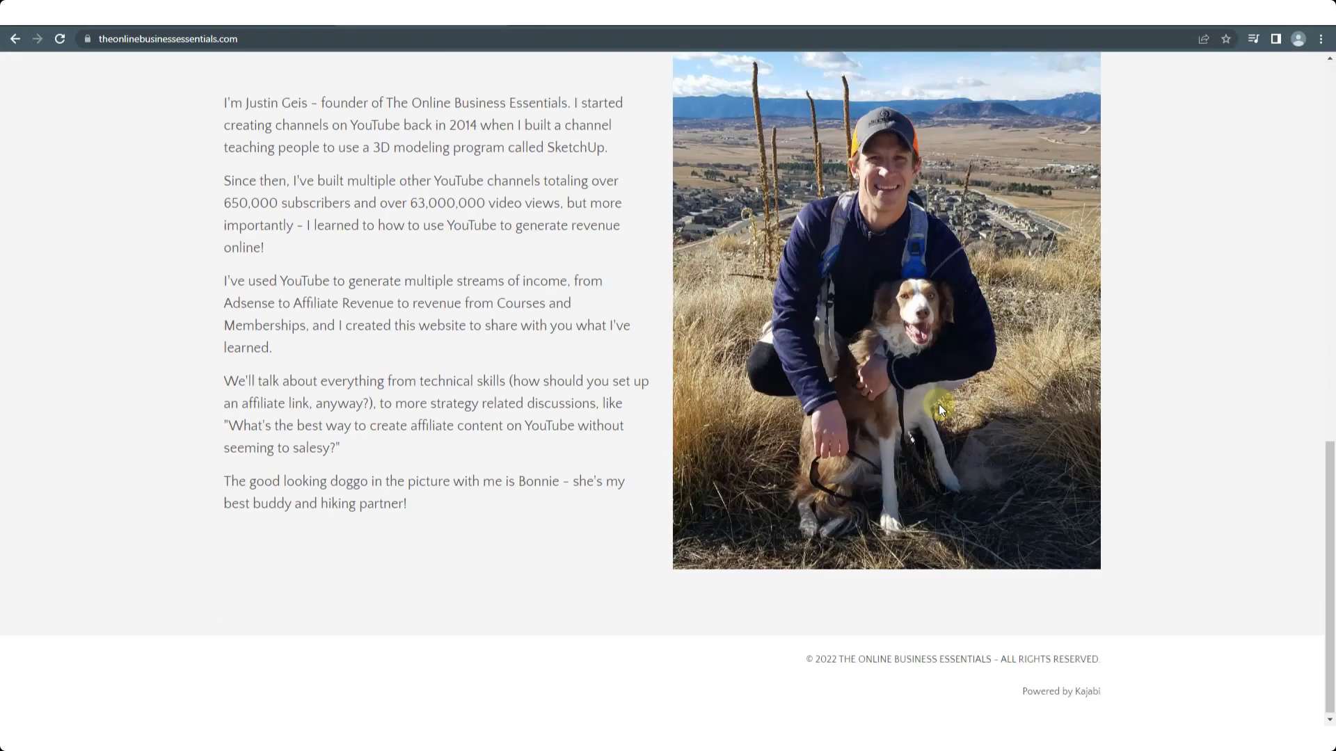
{"action": "scroll", "coordinate": [943, 411], "scroll_direction": "up", "scroll_amount": 15}
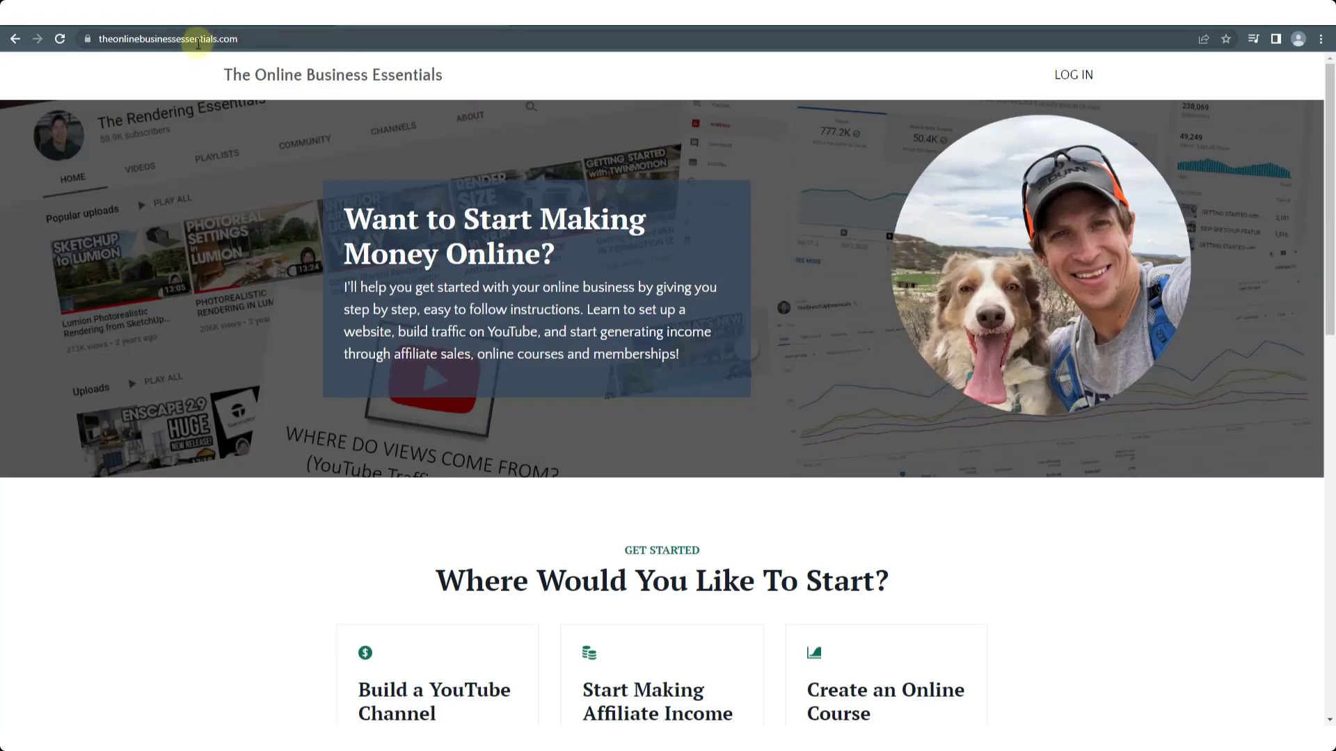
{"action": "key", "text": "F5"}
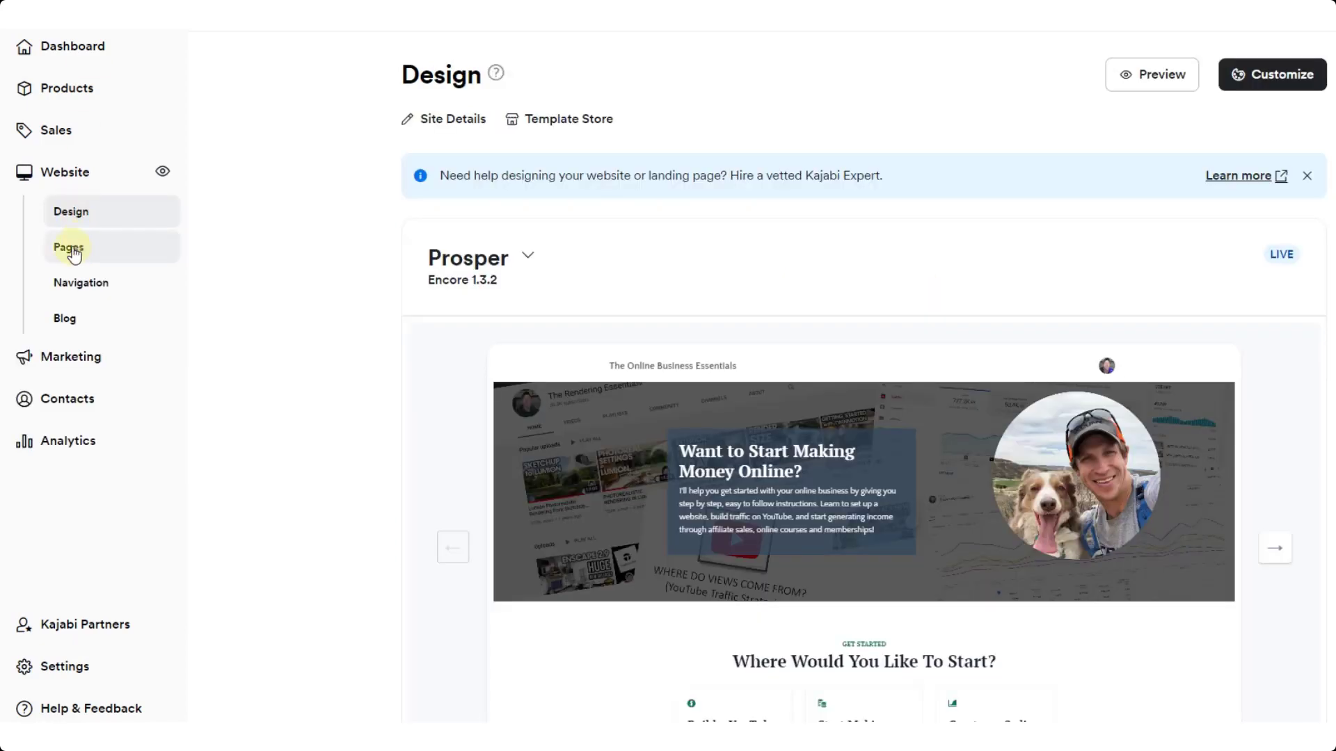
Create a new Kajabi website page named TestPage and save it.
{"action": "left_click", "coordinate": [72, 254]}
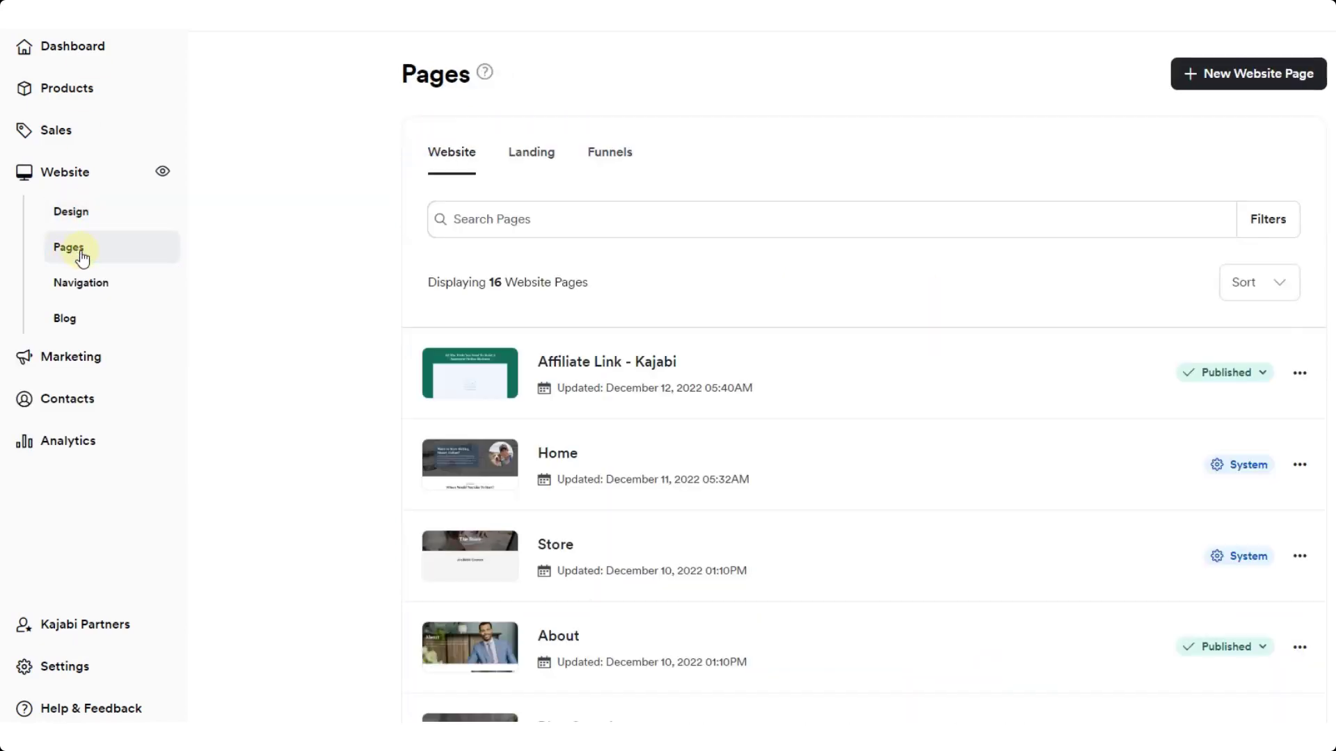
{"action": "left_click", "coordinate": [1252, 75]}
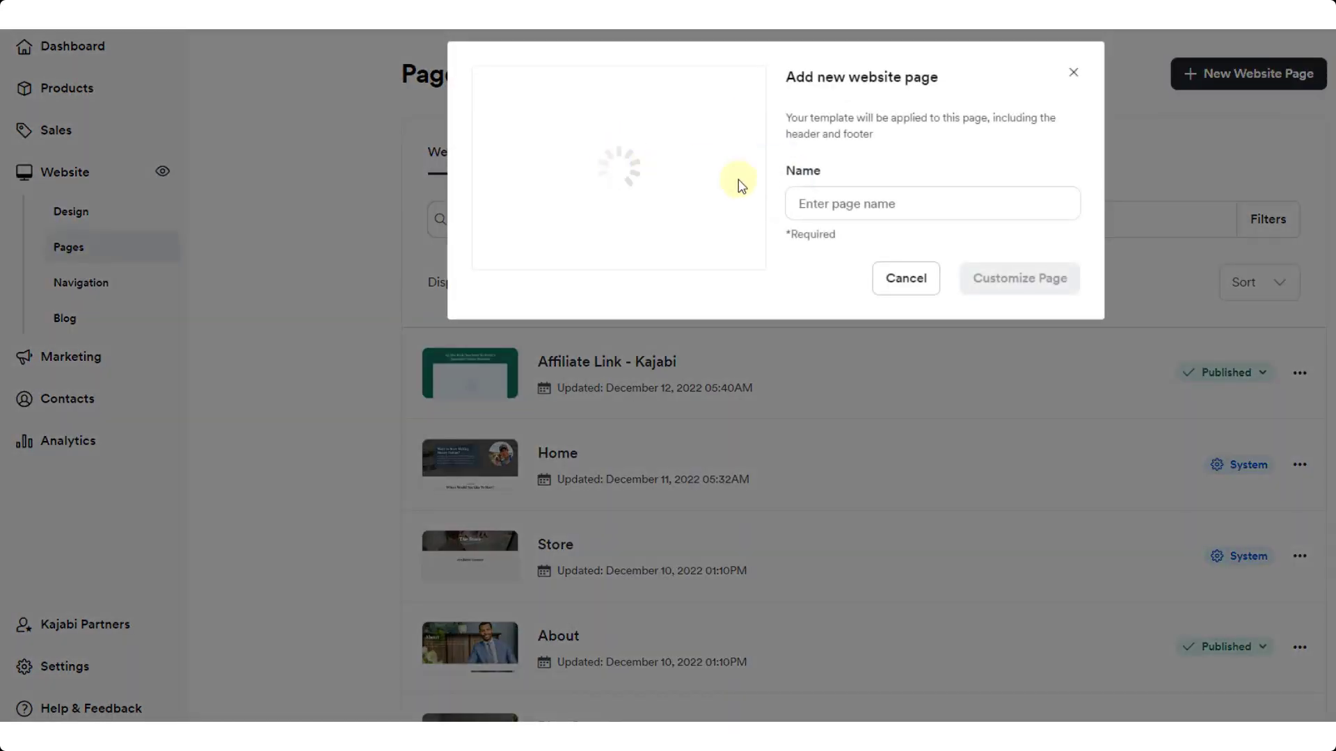
{"action": "left_click", "coordinate": [876, 198]}
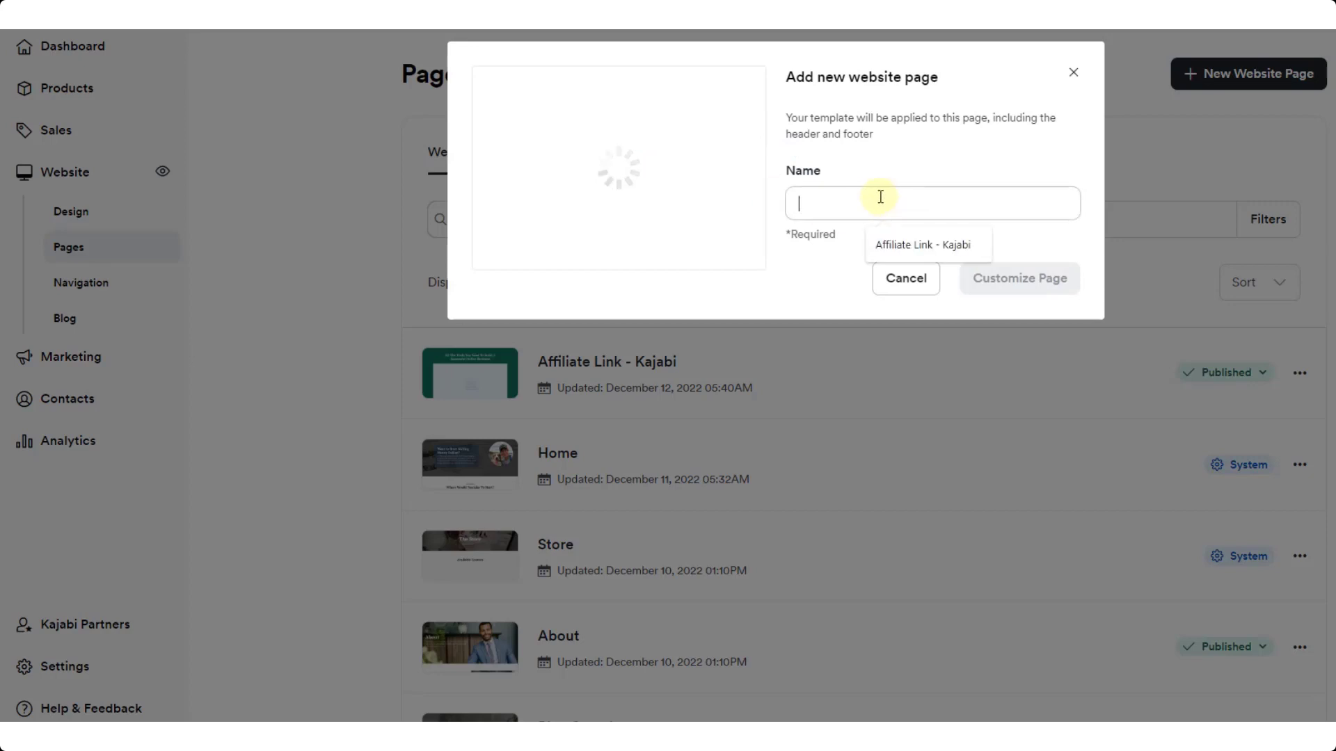
{"action": "type", "text": "TestPage"}
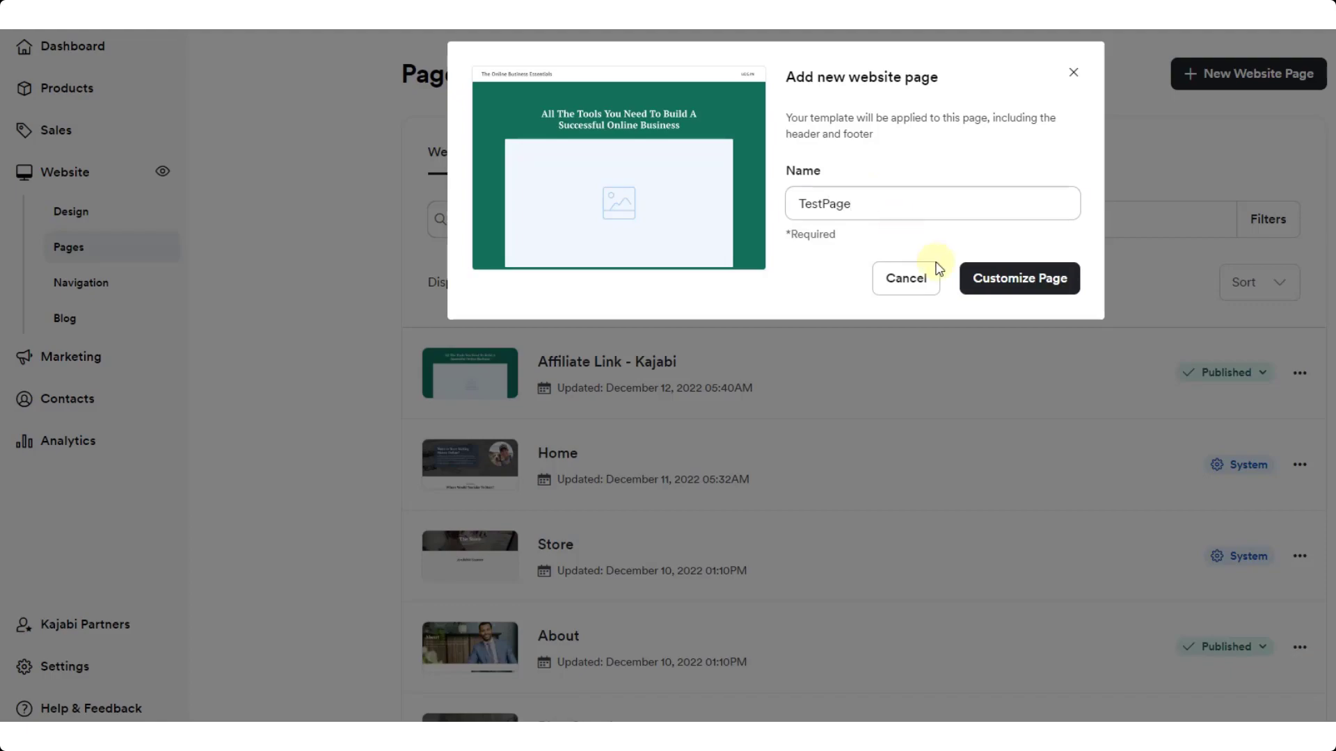
{"action": "left_click", "coordinate": [972, 278]}
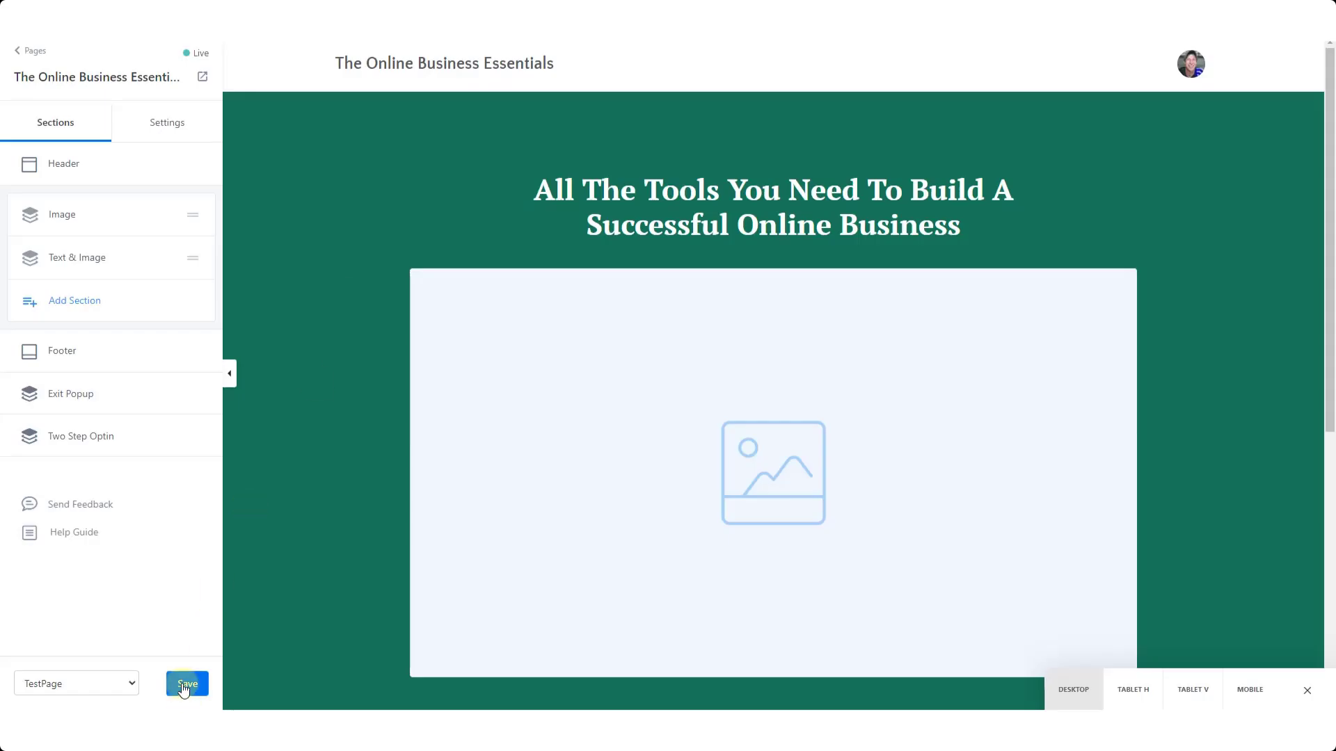
{"action": "left_click", "coordinate": [185, 686]}
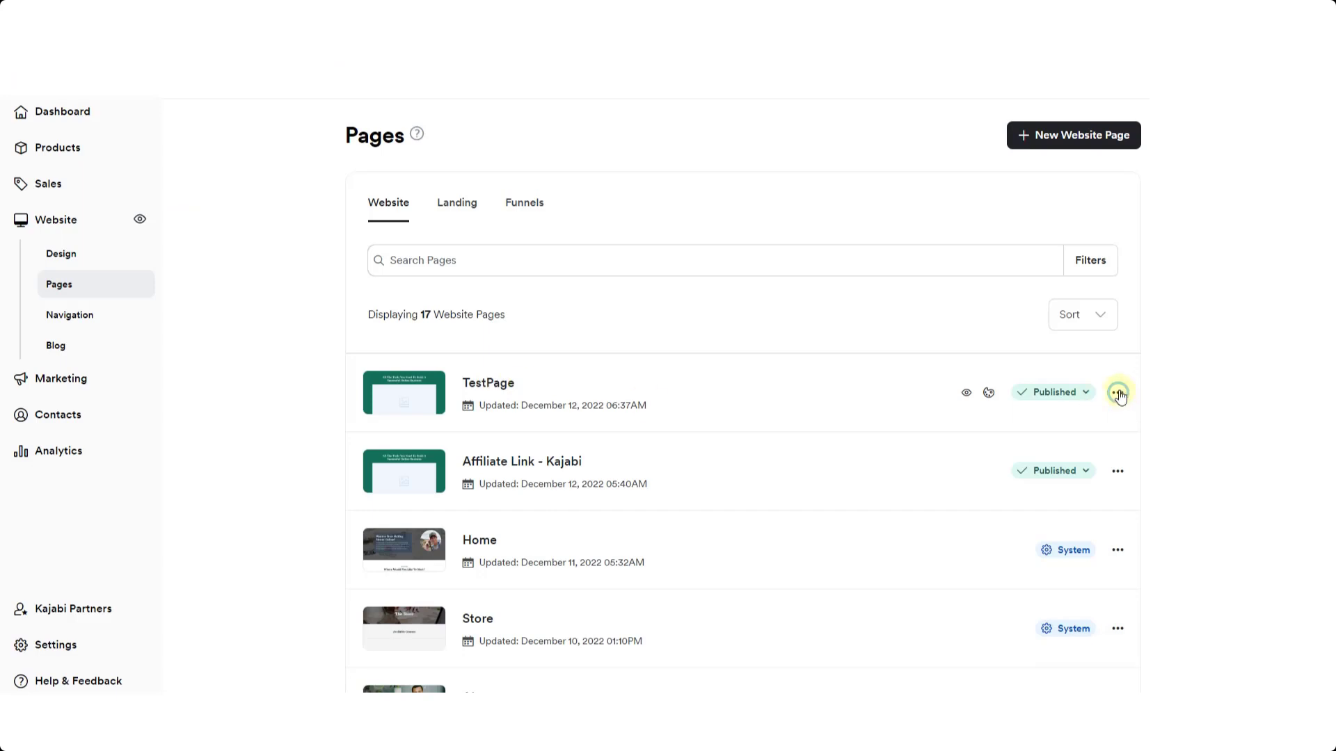
Copy TestPage's URL and load it in a new browser tab.
{"action": "left_click", "coordinate": [1118, 393]}
{"action": "left_click", "coordinate": [1015, 540]}
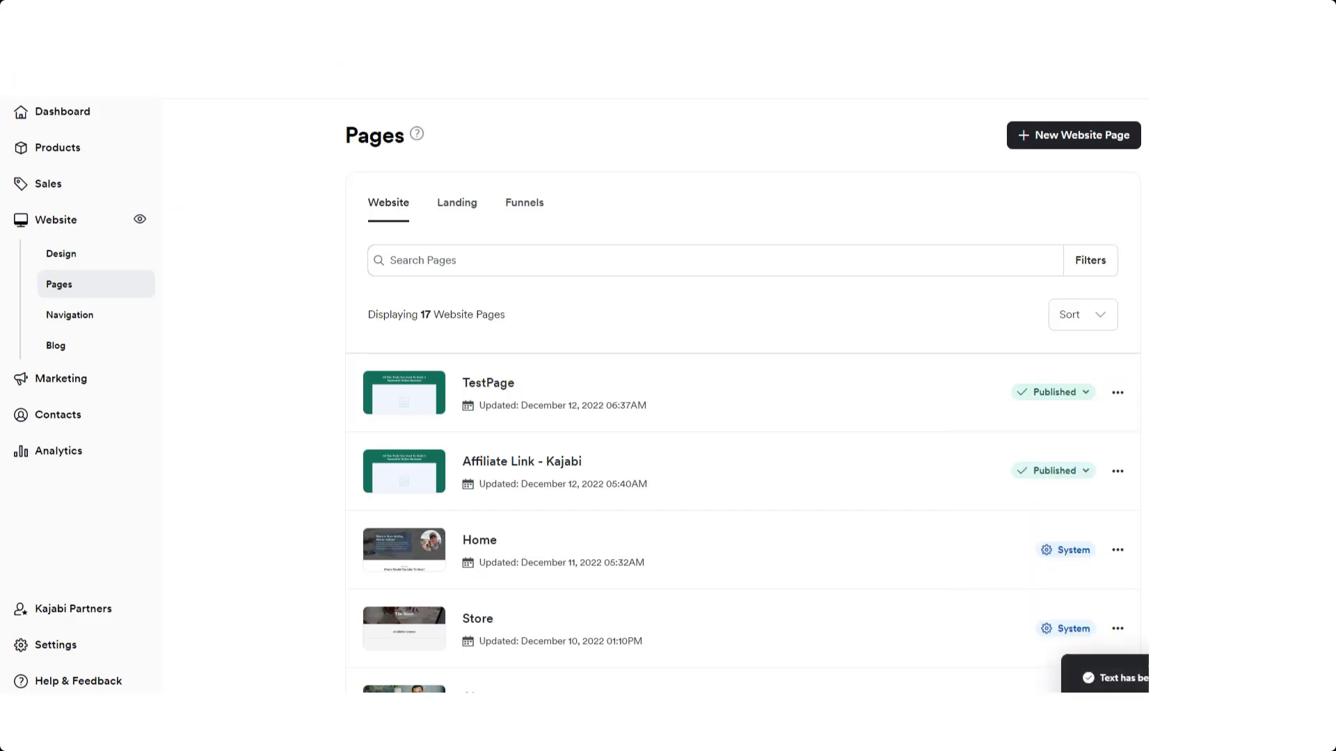
{"action": "key", "text": "ctrl+t"}
{"action": "key", "text": "ctrl+v"}
{"action": "key", "text": "Return"}
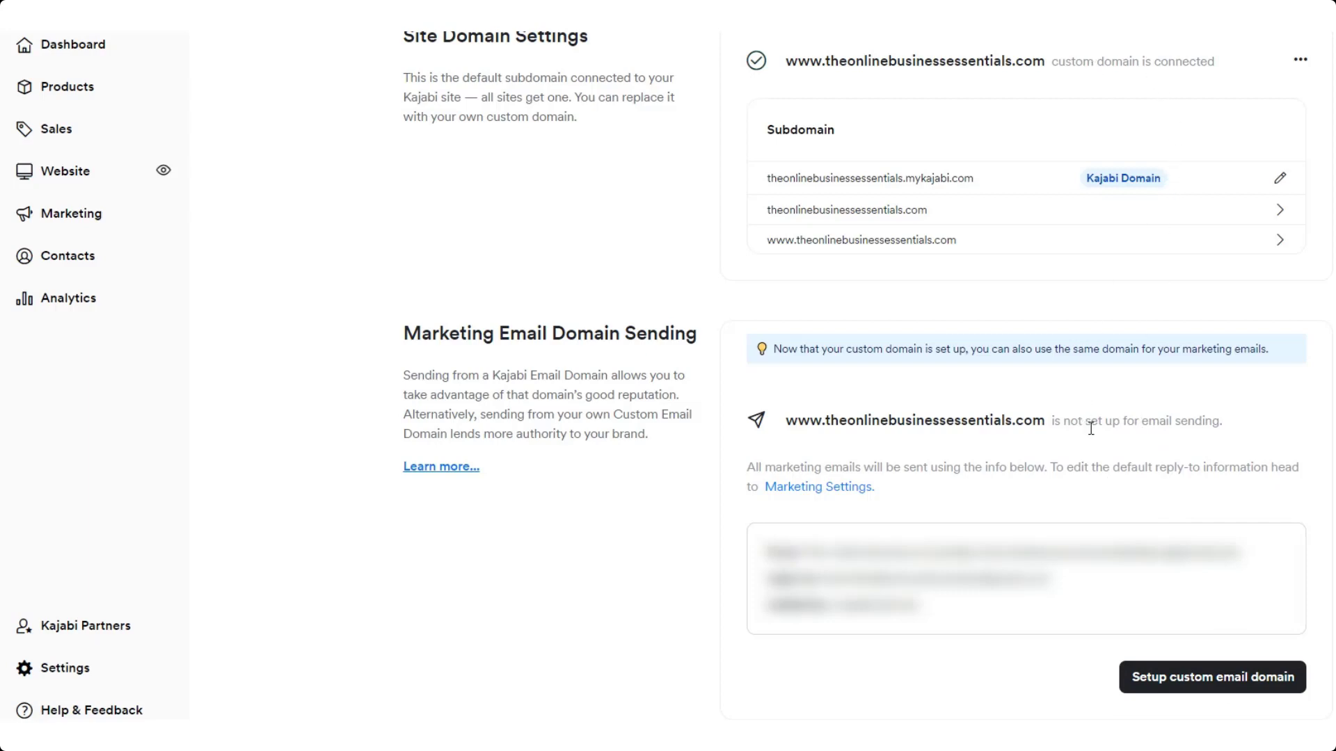
{"action": "scroll", "coordinate": [1134, 424], "scroll_direction": "up", "scroll_amount": 1}
{"action": "scroll", "coordinate": [1137, 473], "scroll_direction": "down", "scroll_amount": 1}
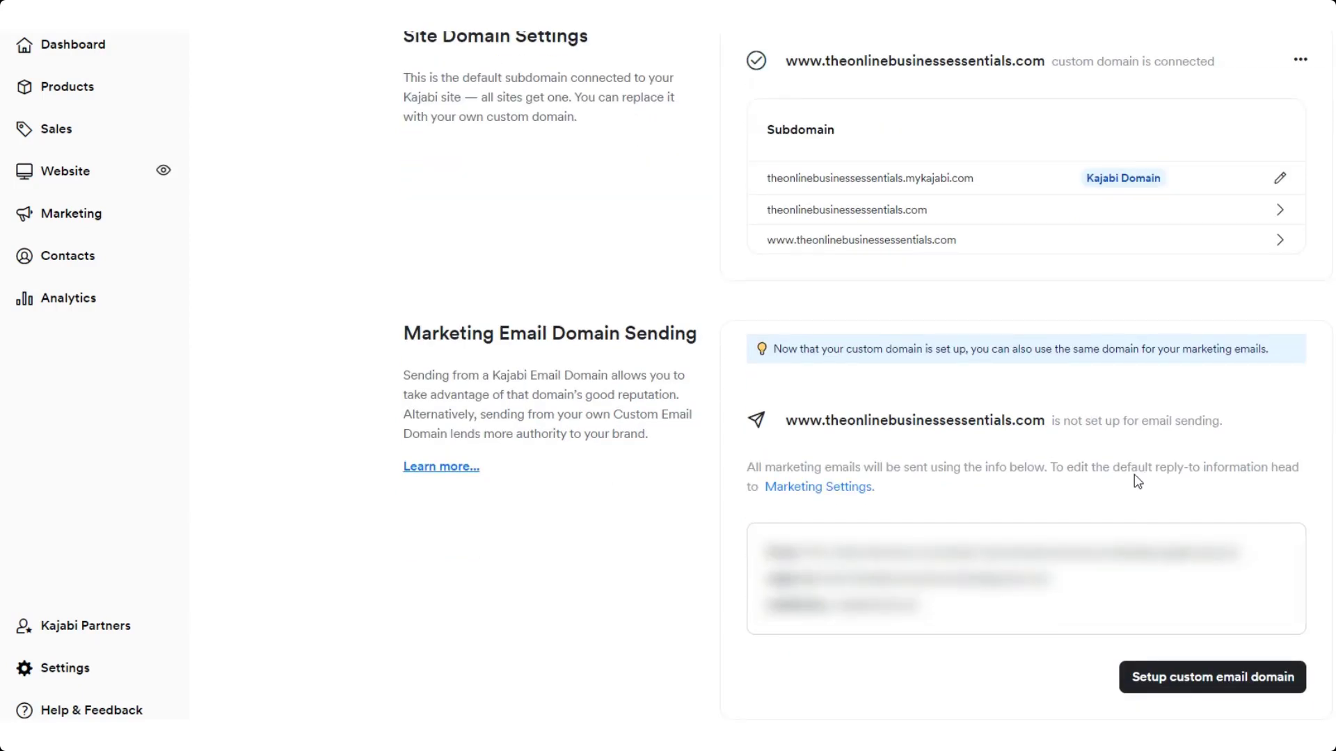